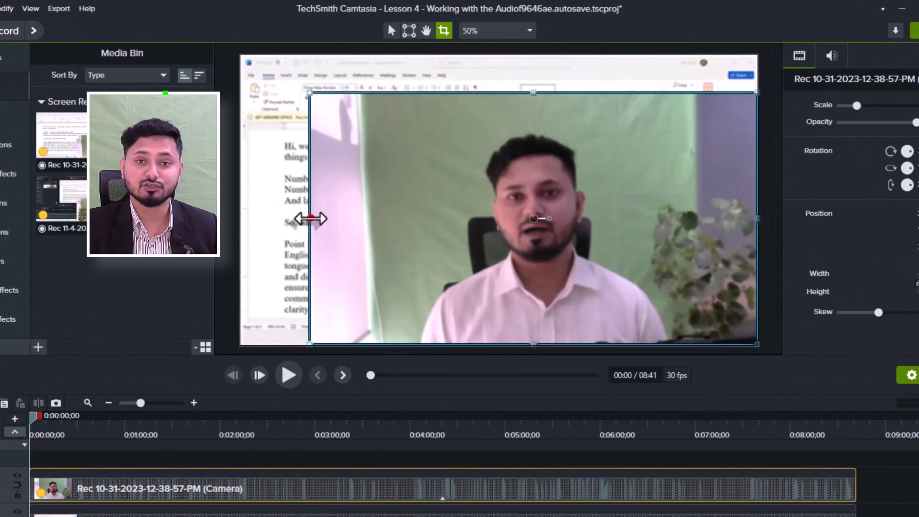
Step: Crop the left and right sides of the camera video around the speaker and scale it down to about 76.9%
drag(327, 195, 444, 195)
drag(724, 195, 620, 196)
click(400, 27)
drag(443, 83, 495, 148)
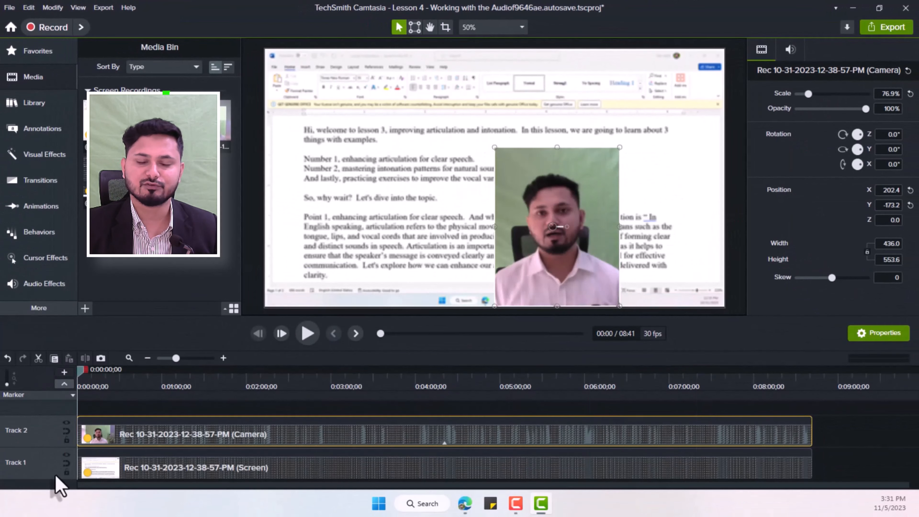
Step: Add a Border visual effect to the camera video and deselect it to check the look
click(44, 154)
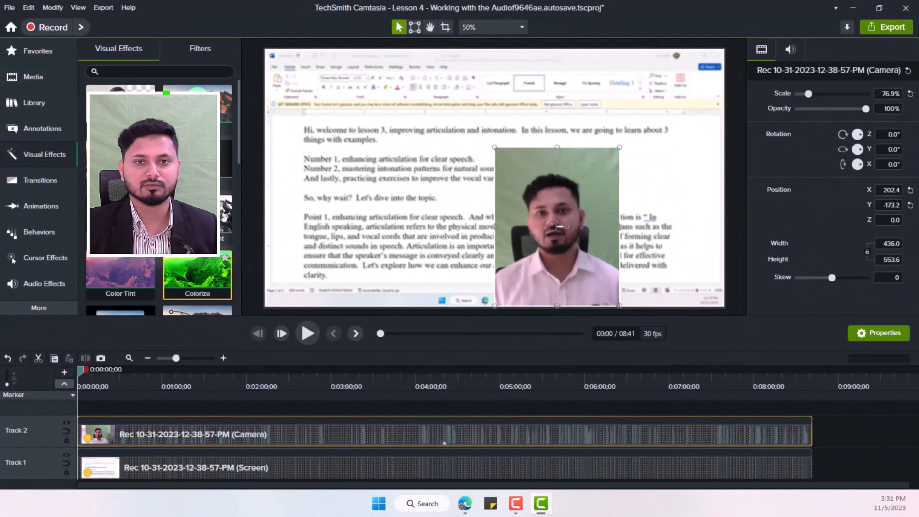
scroll(222, 208, down, 1)
drag(120, 130, 539, 224)
click(402, 234)
Step: Try the Corner Rounding effect on the camera video and reduce its radius to 0
scroll(192, 266, down, 1)
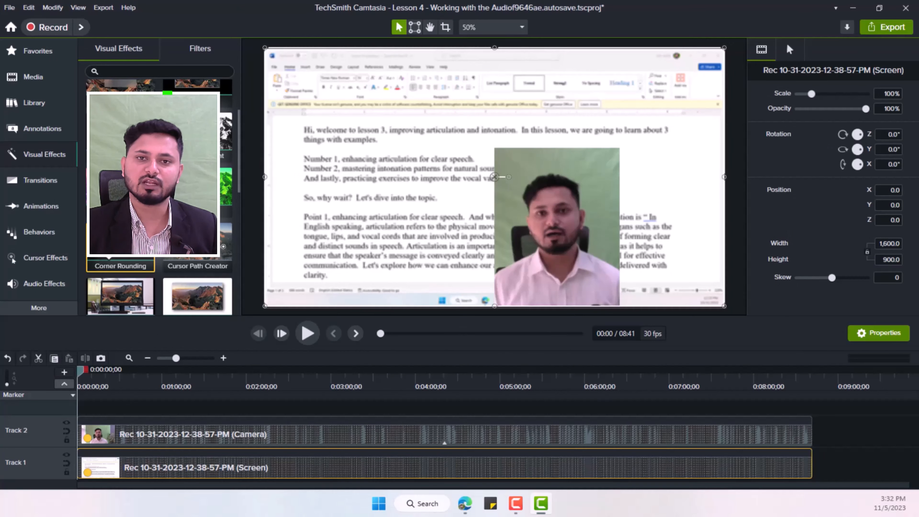
drag(120, 241, 557, 225)
drag(800, 296, 796, 296)
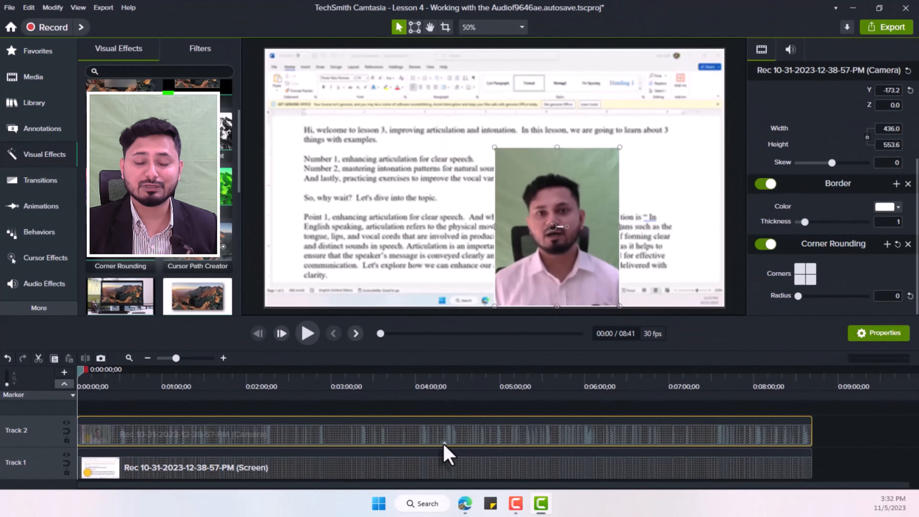
Step: Expand the camera clip's effects on the timeline and delete the Corner Rounding effect
click(445, 443)
click(208, 439)
key(Delete)
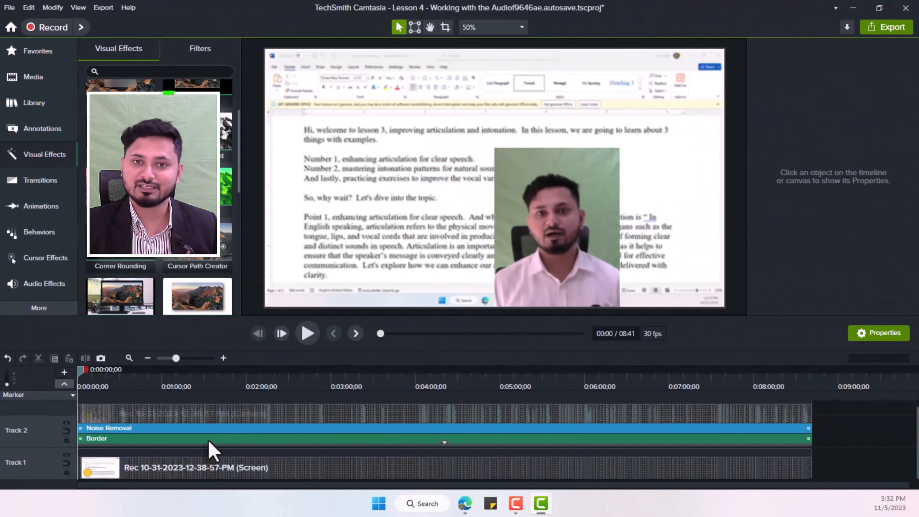
Step: Set the thickness of the camera clip's border to 6
click(208, 439)
drag(805, 102, 841, 102)
Step: Place the camera video at a smaller size near the canvas's lower-right corner and set its drop shadow offset to 38
drag(665, 105, 384, 188)
drag(558, 180, 632, 162)
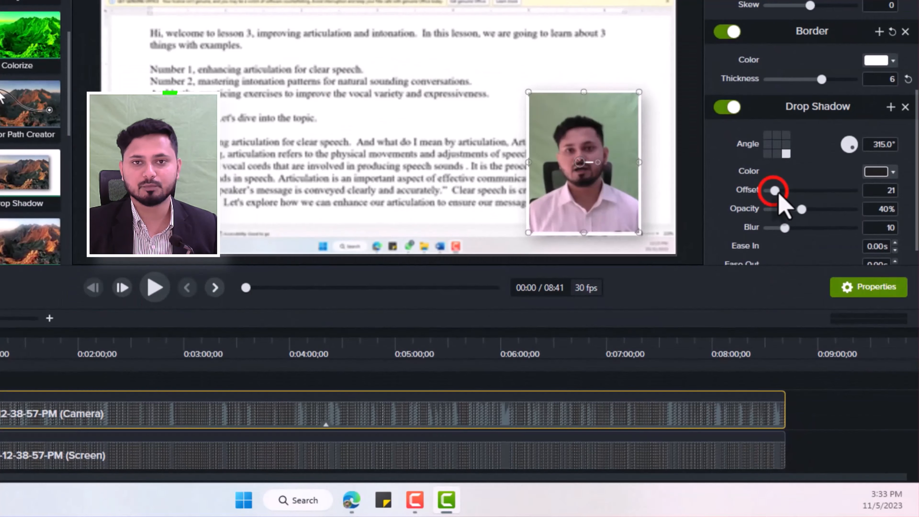
drag(802, 256, 809, 255)
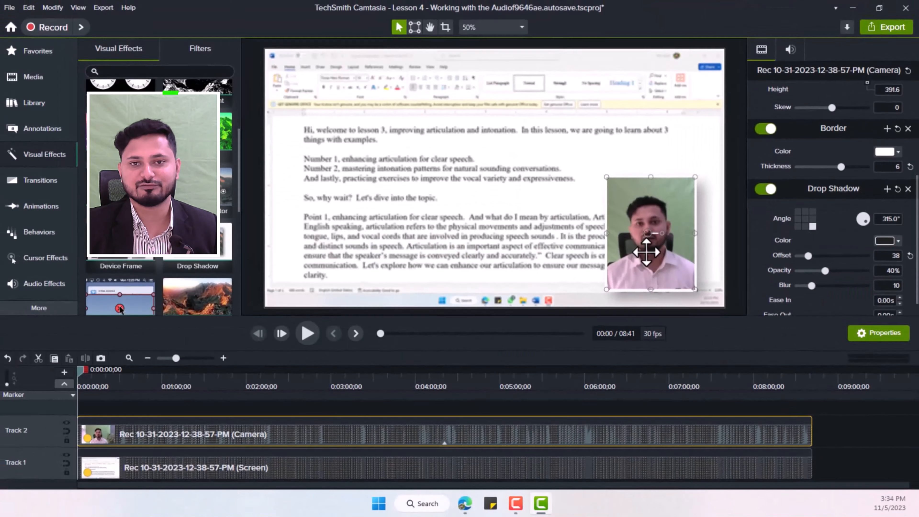
Step: Try the camera video enlarged to a height of 792.9 with the Background Removal effect applied
drag(528, 92, 415, 0)
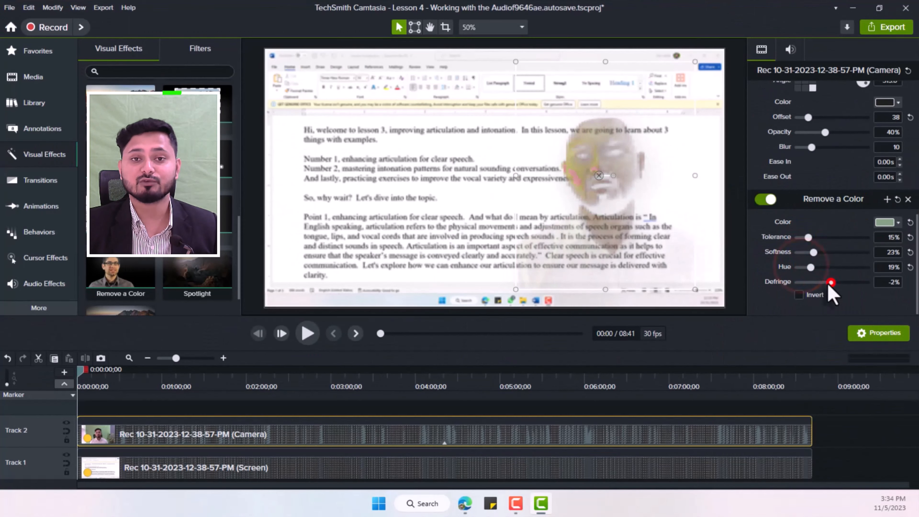
drag(798, 266, 810, 261)
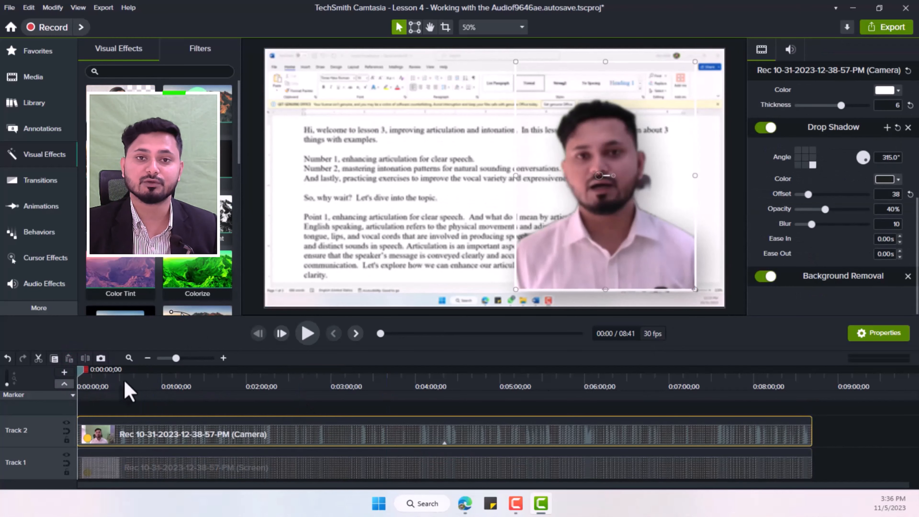
click(349, 427)
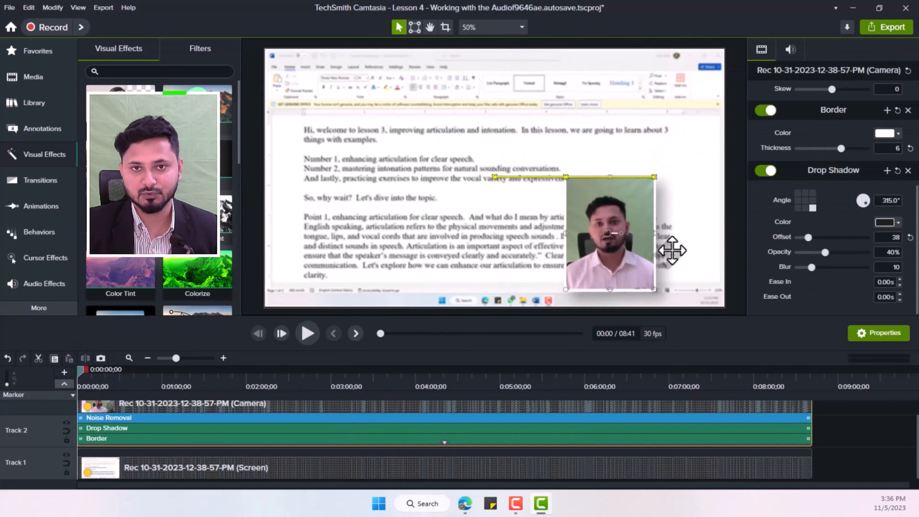
Step: Move the camera video into the canvas's lower-right corner and check it at several points along the timeline
drag(672, 250, 712, 250)
click(808, 379)
click(256, 378)
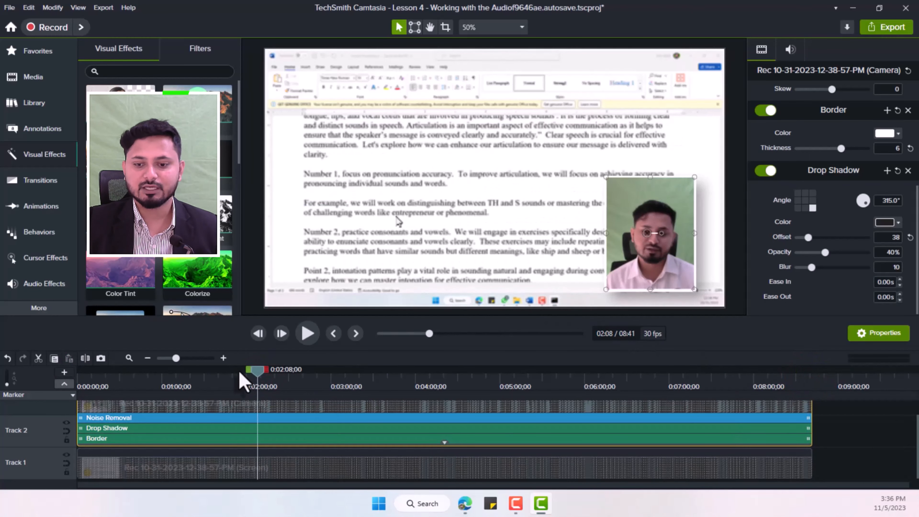
click(81, 378)
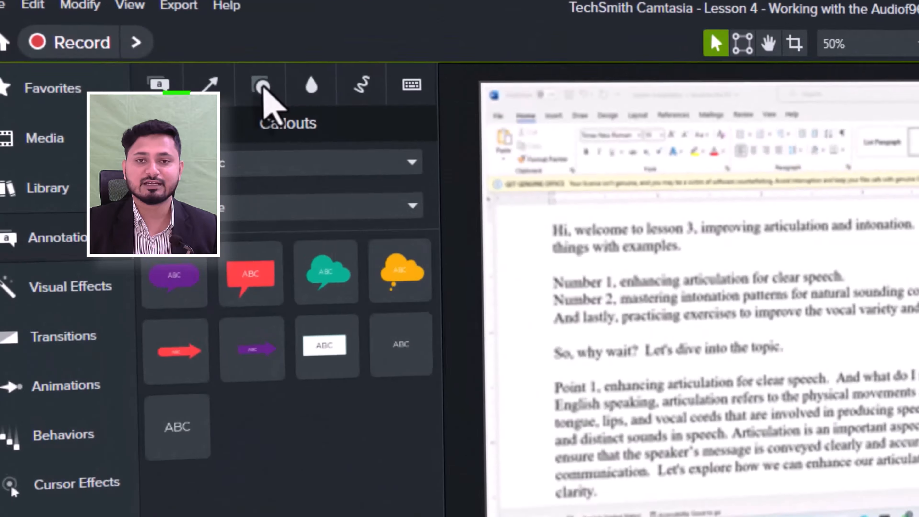
Step: Frame the camera video with a rectangle shape that has 0% fill opacity and a purple outline of thickness 7
click(263, 87)
drag(396, 290, 918, 365)
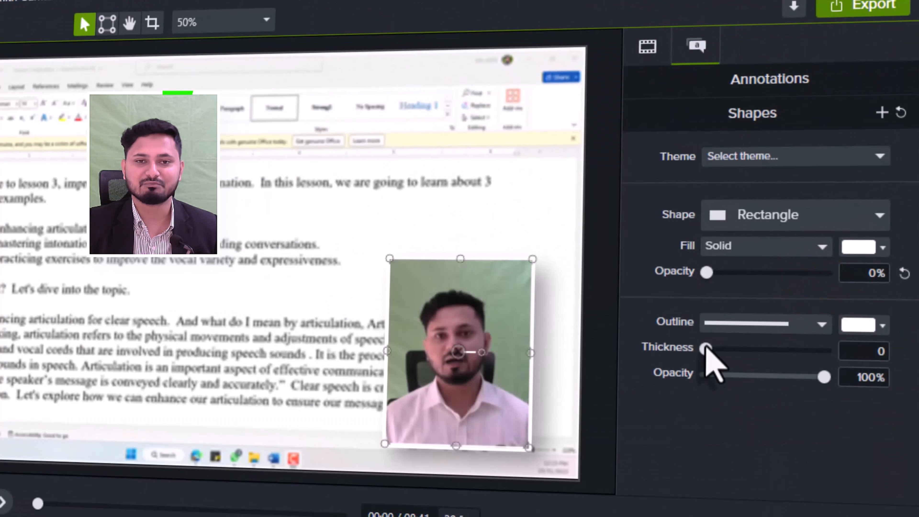
drag(706, 348, 714, 349)
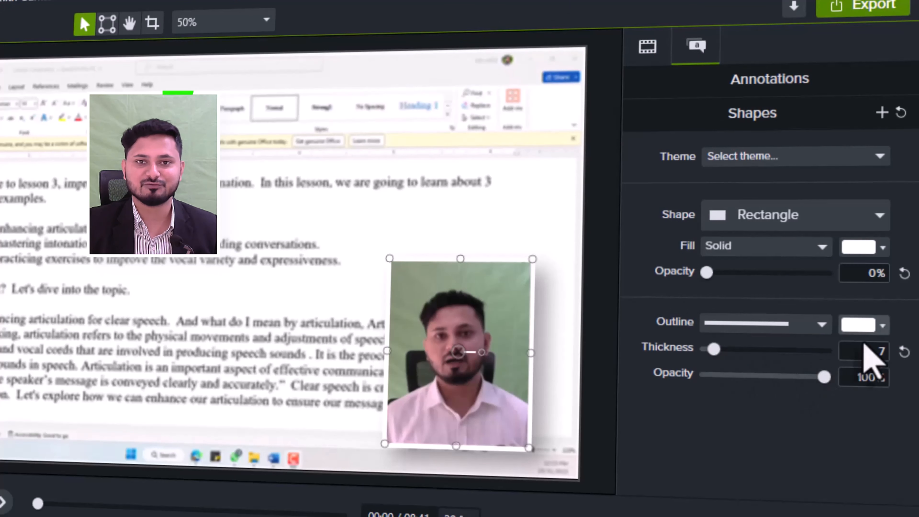
click(870, 325)
click(894, 308)
click(554, 286)
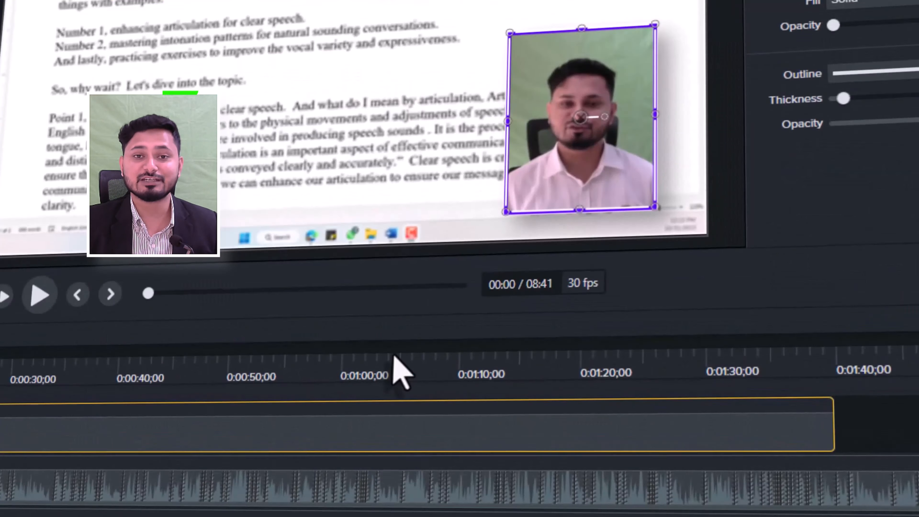
Step: Stretch the Radial Wipe transition across the full length of the rectangle's clip and scrub through the timeline to check it
drag(84, 421, 792, 421)
drag(84, 371, 362, 389)
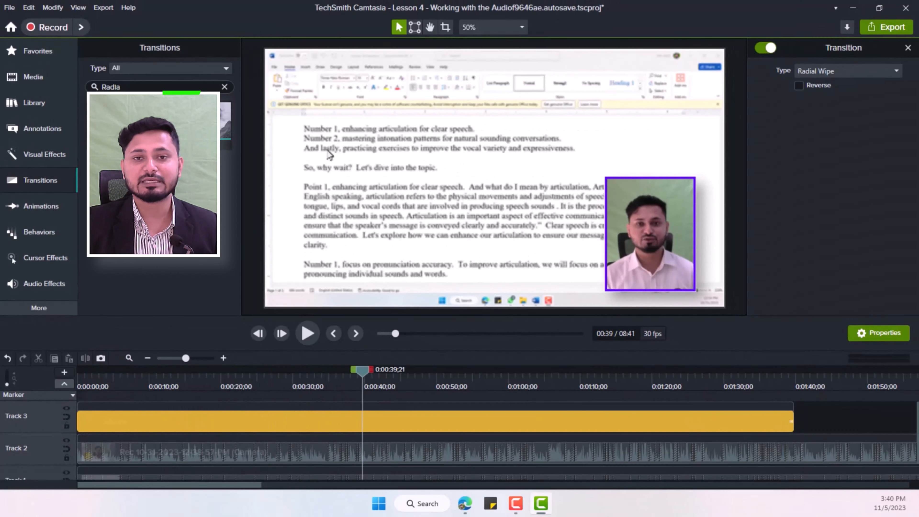
drag(219, 433, 800, 463)
right_click(362, 421)
click(376, 269)
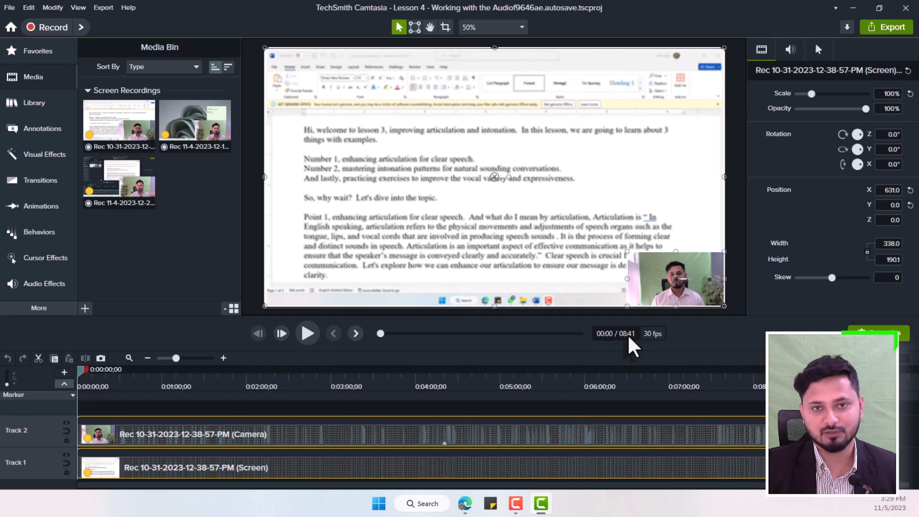
Step: Select only the camera video and enlarge it from its upper-left corner until it covers most of the canvas
click(530, 431)
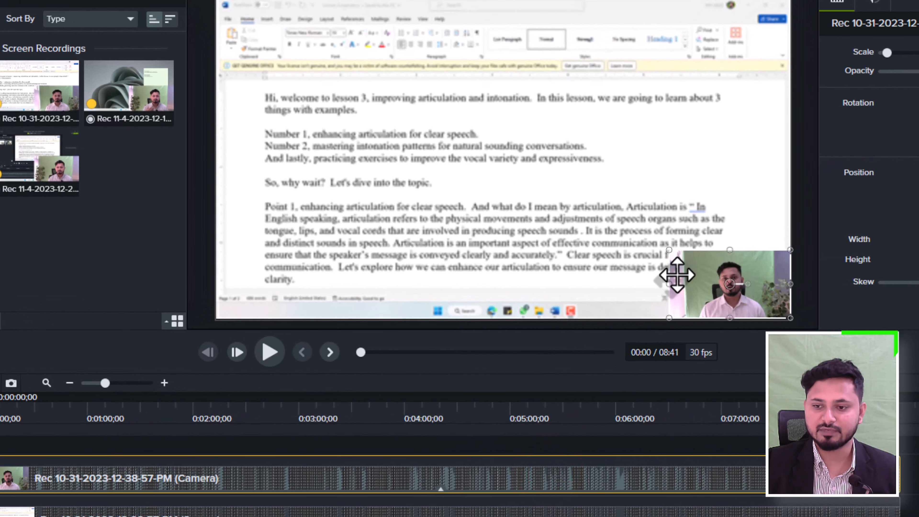
click(648, 254)
click(694, 267)
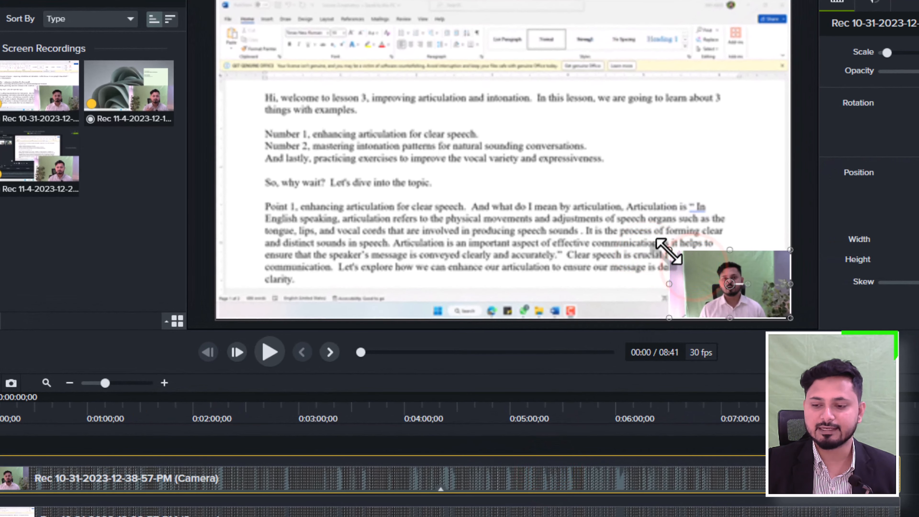
drag(668, 249, 293, 75)
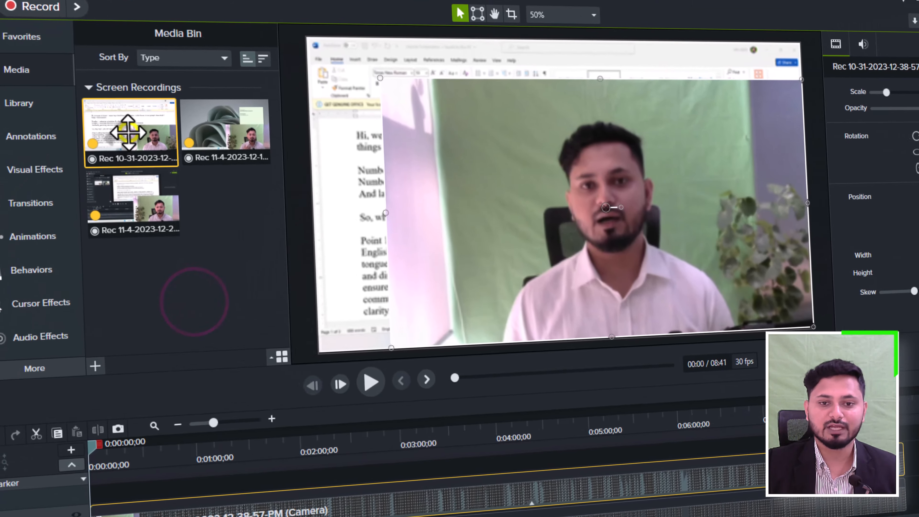
Step: Check the proxy video options of the first recording in the media bin
right_click(121, 129)
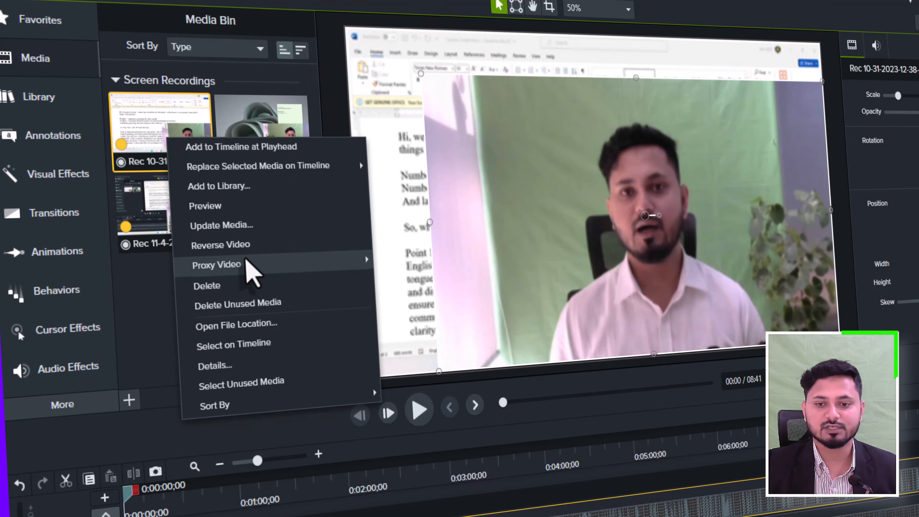
mouse_move(252, 264)
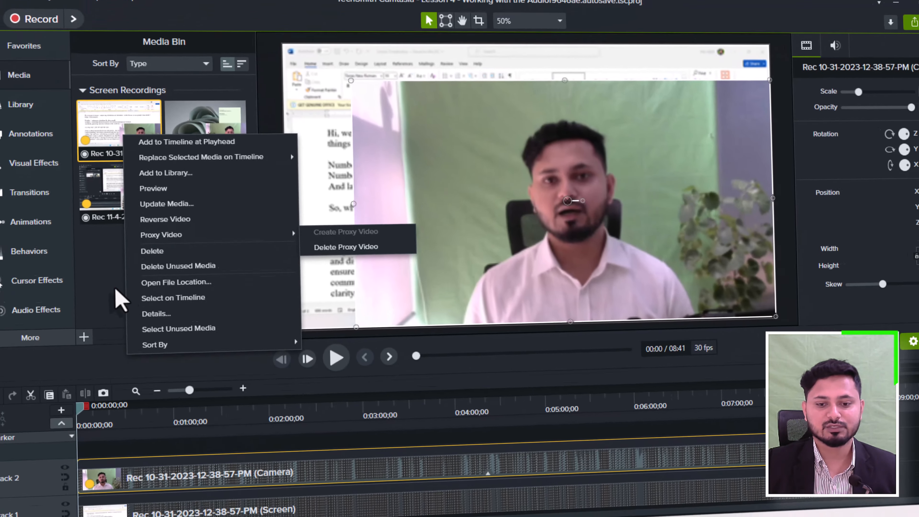
click(156, 339)
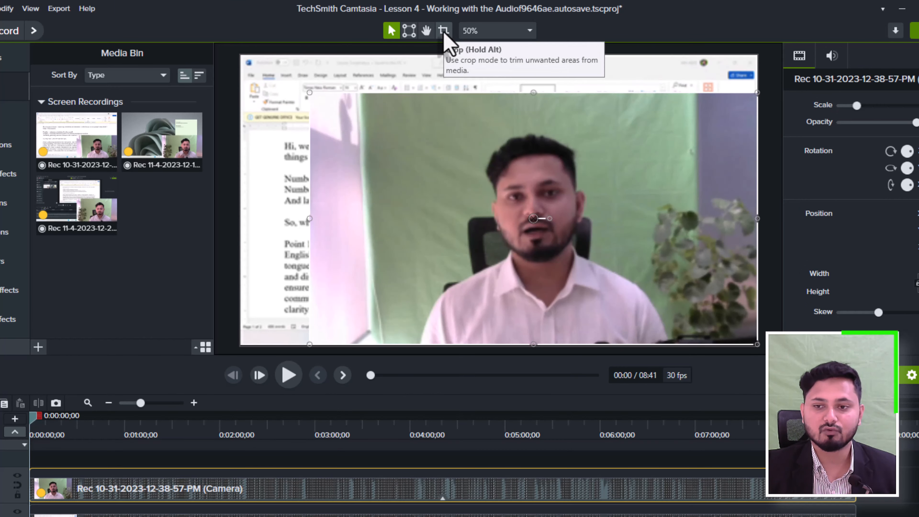
Step: Crop the enlarged camera video's left and right sides close to the speaker and scale it down to about 76.89%
click(443, 31)
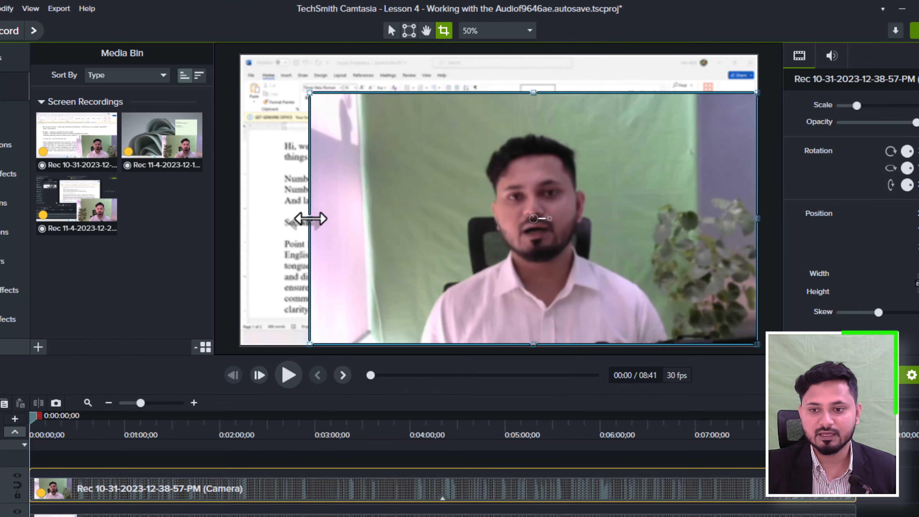
drag(309, 218, 442, 230)
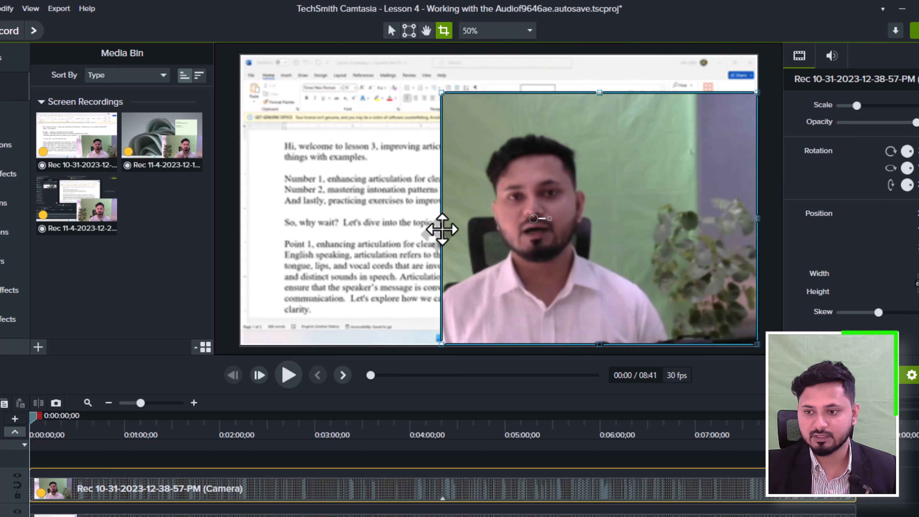
drag(737, 228, 650, 234)
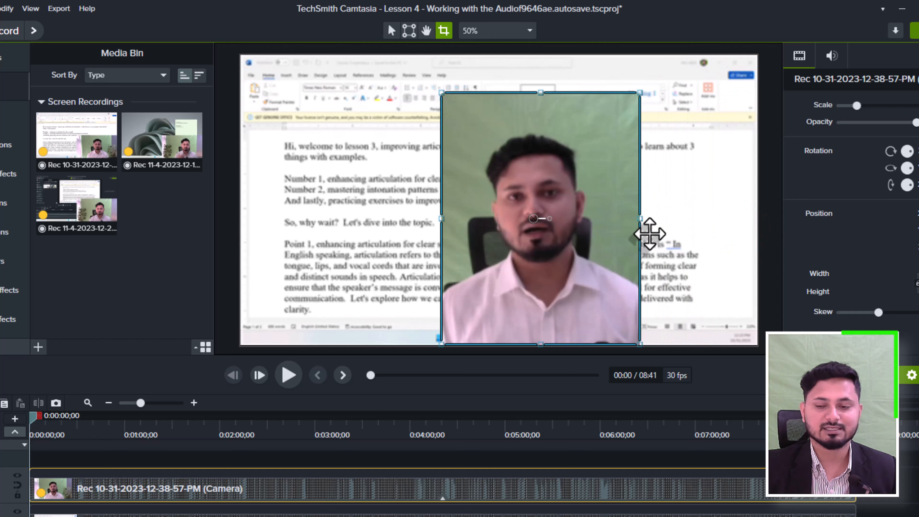
click(391, 31)
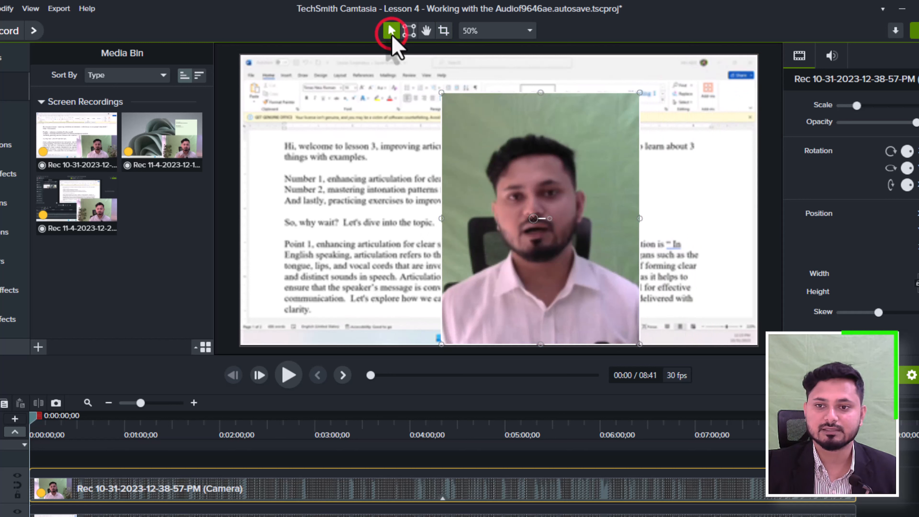
drag(450, 112, 498, 166)
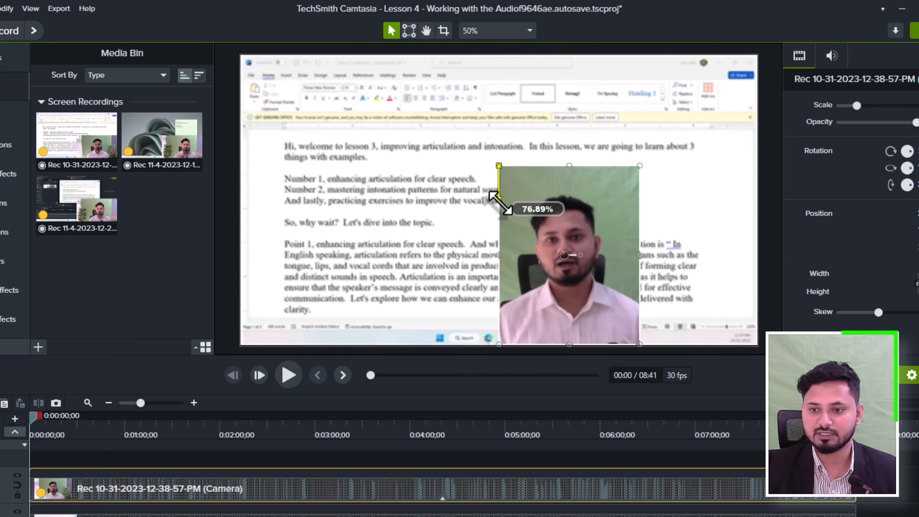
drag(35, 422, 716, 463)
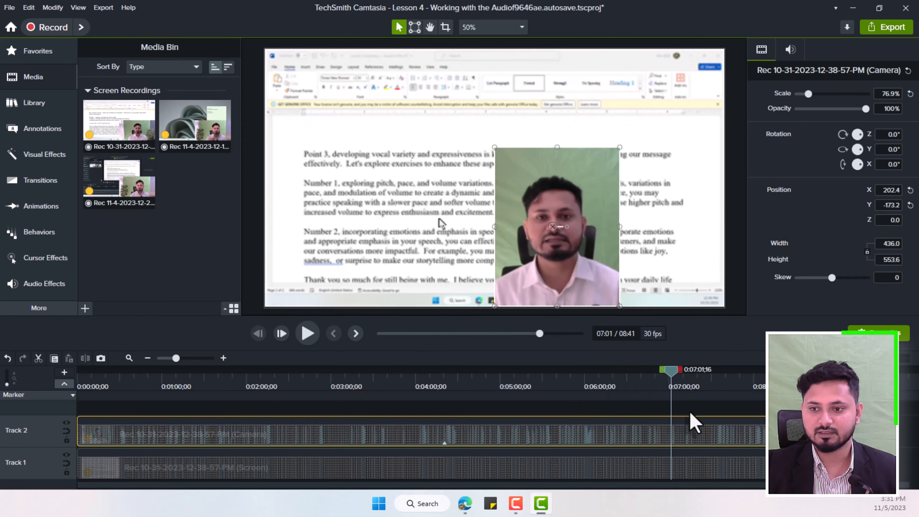
drag(690, 422, 60, 483)
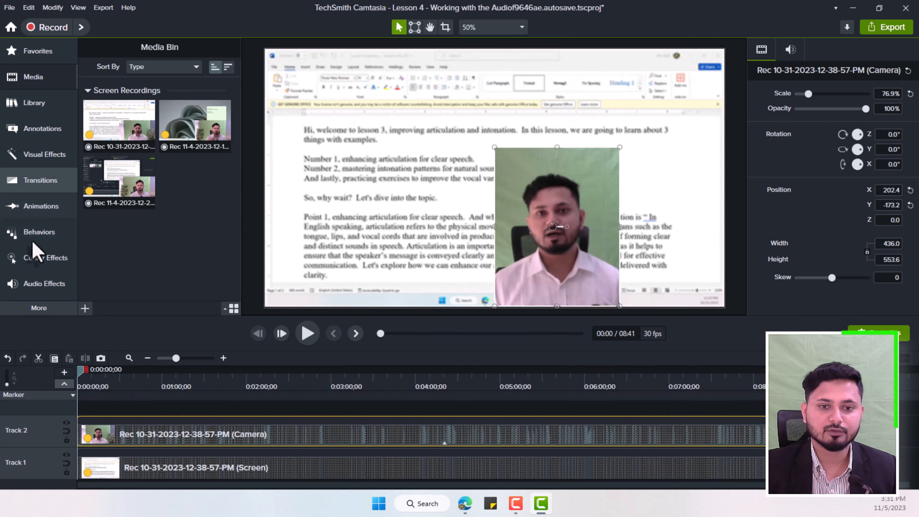
Step: Apply the Border visual effect to the cropped camera video and deselect the clip to check the edge
click(24, 159)
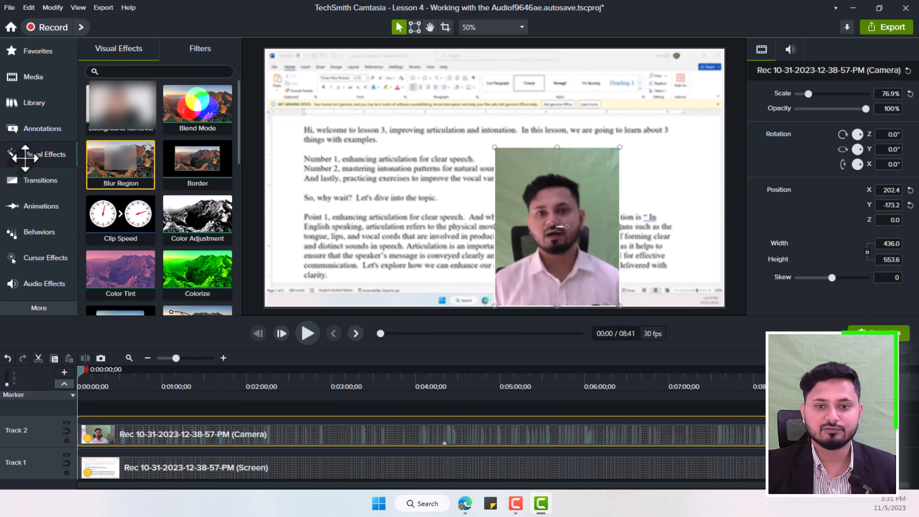
scroll(186, 137, down, 3)
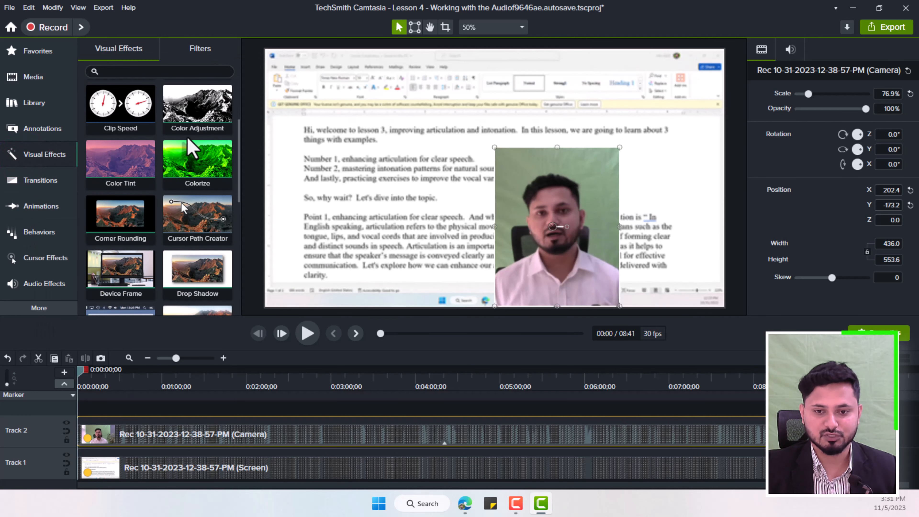
scroll(191, 148, up, 2)
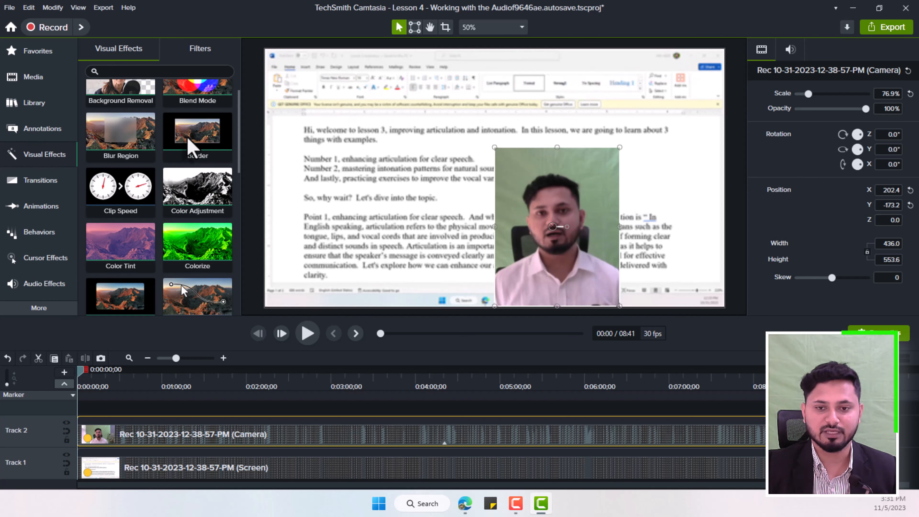
drag(192, 147, 511, 216)
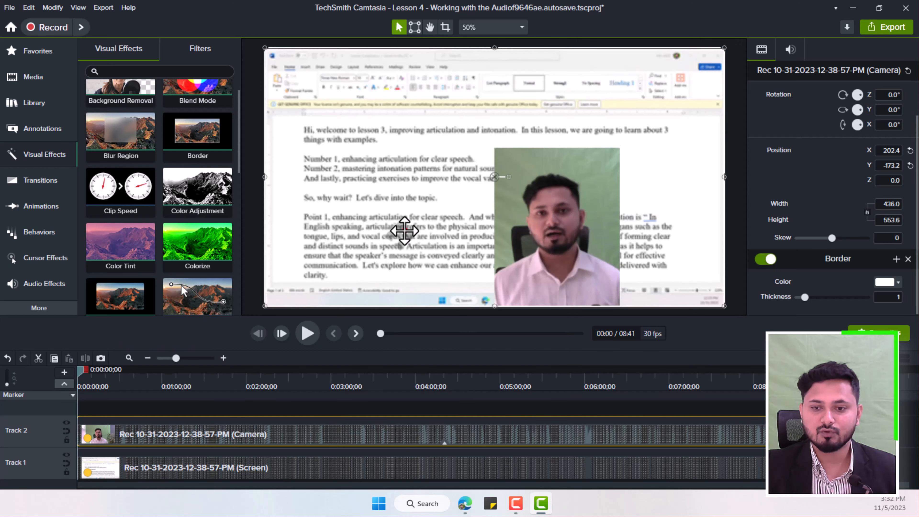
click(404, 230)
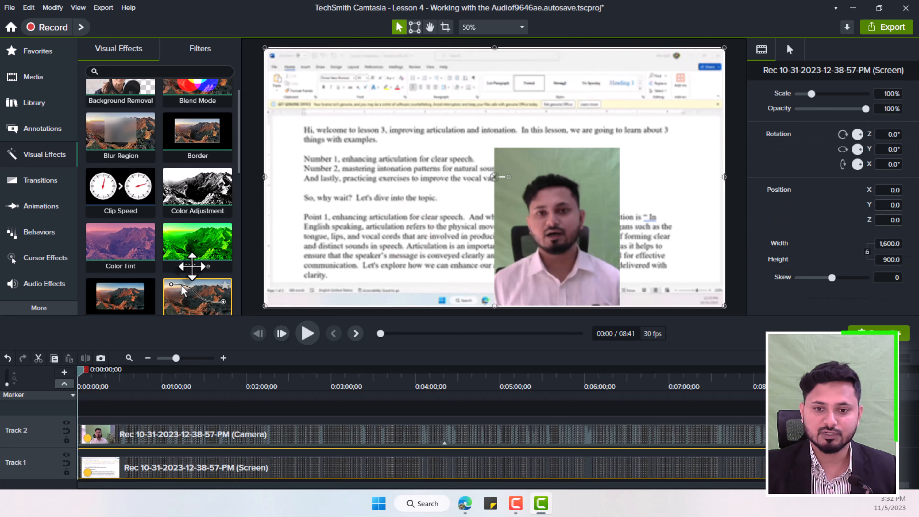
Step: Apply the Corner Rounding effect to the camera clip and lower its radius to 0
scroll(192, 266, down, 1)
scroll(109, 253, down, 1)
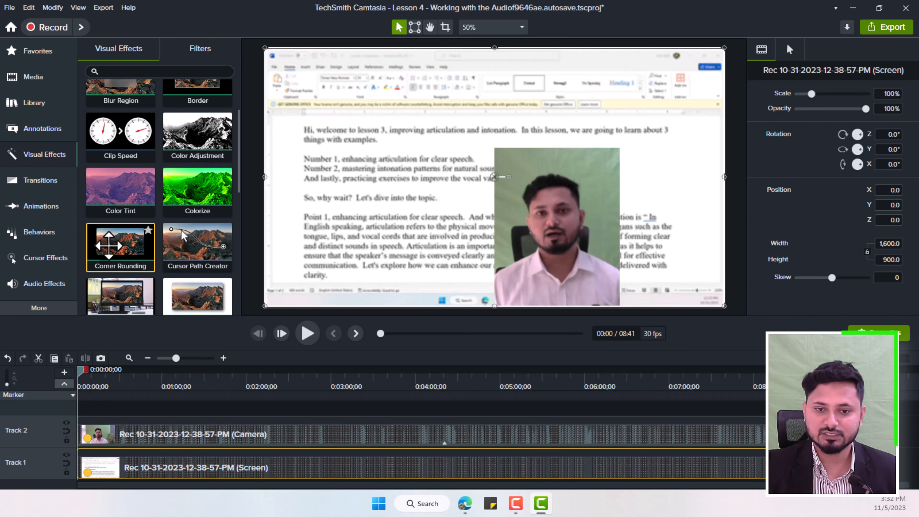
drag(109, 245, 265, 440)
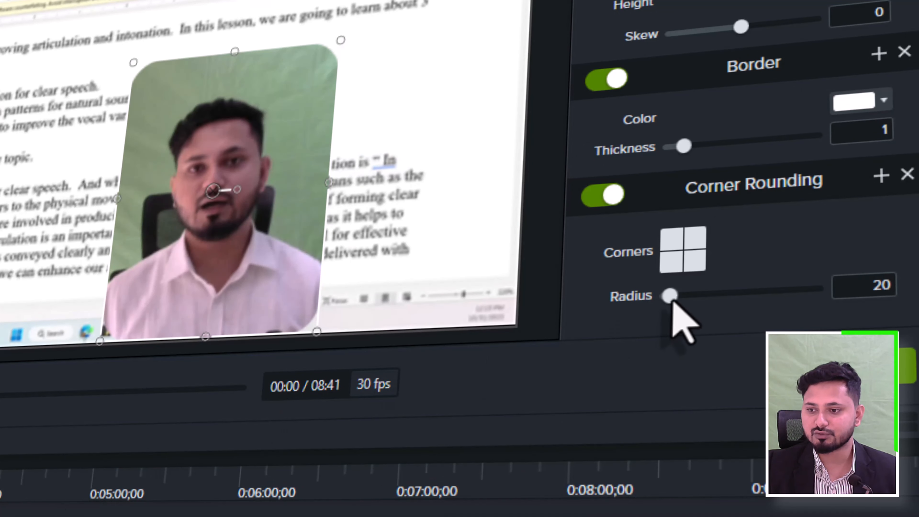
mouse_move(672, 302)
mouse_down()
mouse_move(685, 301)
mouse_move(662, 303)
mouse_up()
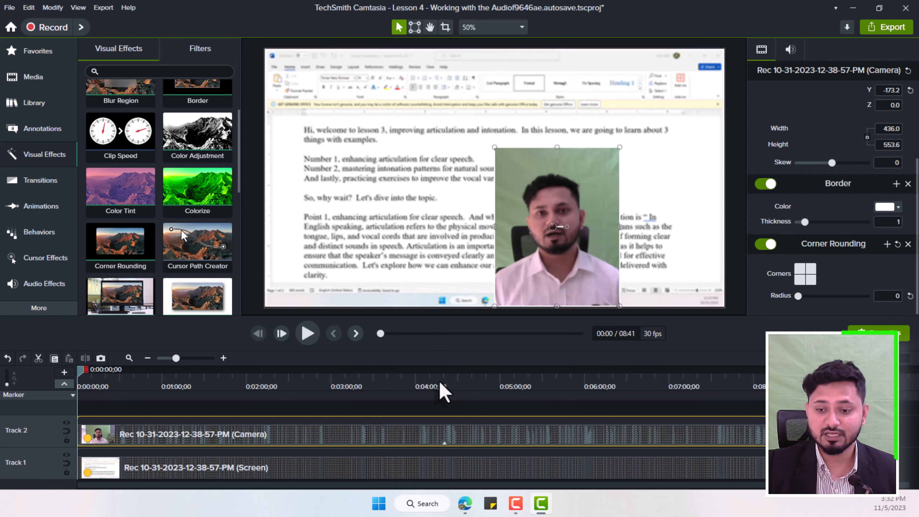
Step: Remove the Corner Rounding effect from the camera clip on Track 2
click(443, 443)
click(400, 430)
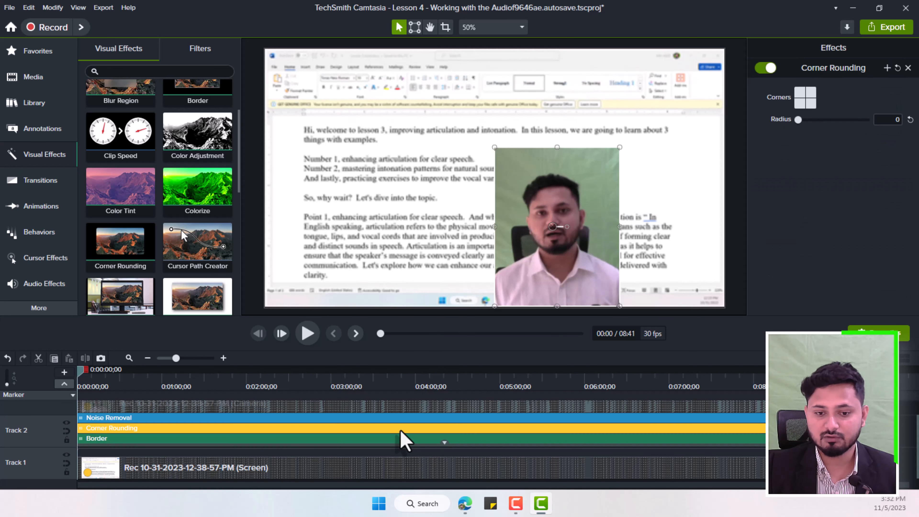
key(Delete)
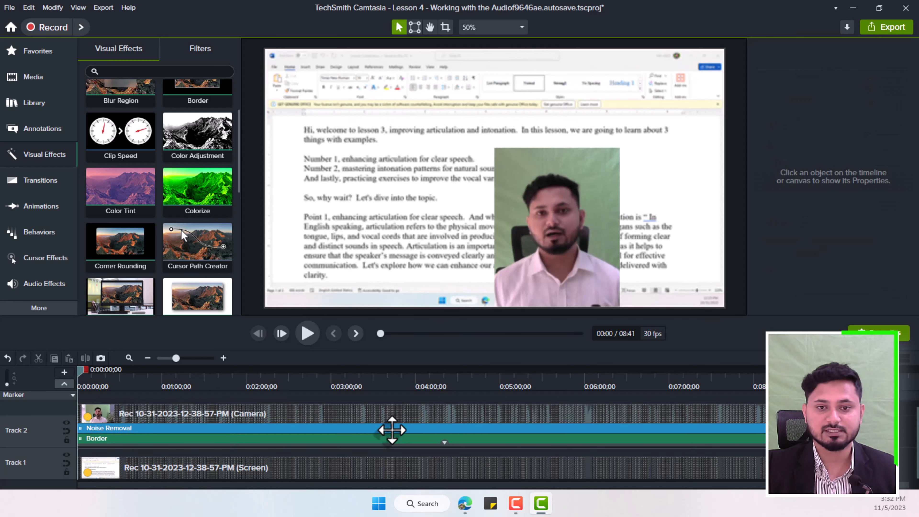
Step: Increase the thickness of the camera clip's Border effect to 6
click(208, 439)
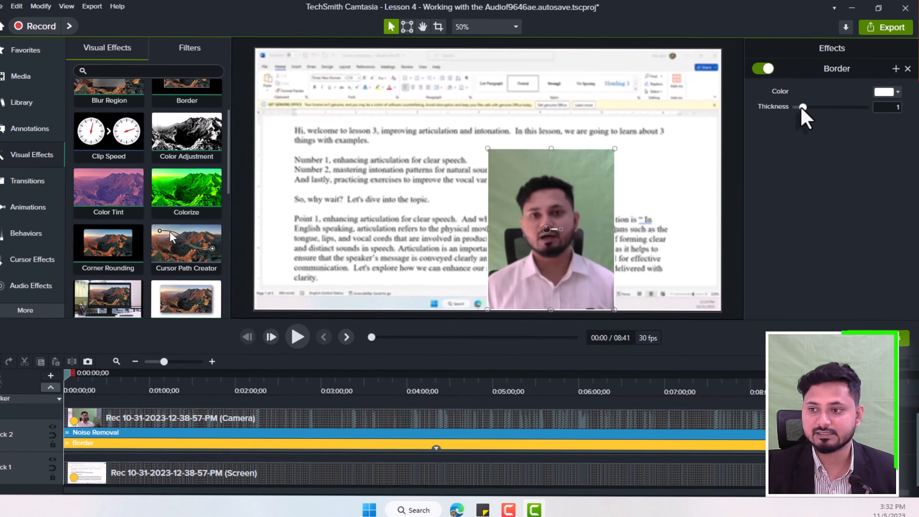
drag(804, 106, 825, 106)
drag(779, 142, 793, 142)
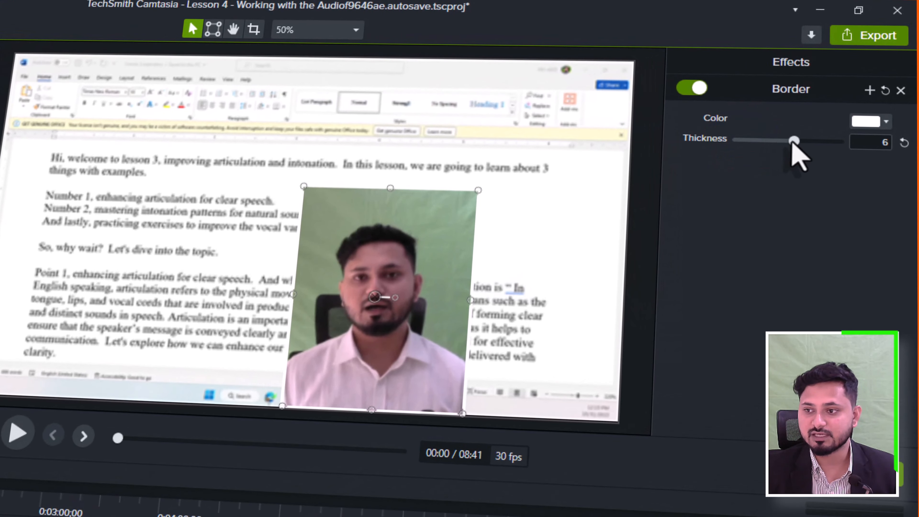
Step: Move the screen recording and the camera video apart on the canvas to inspect the white border against the black background
click(424, 264)
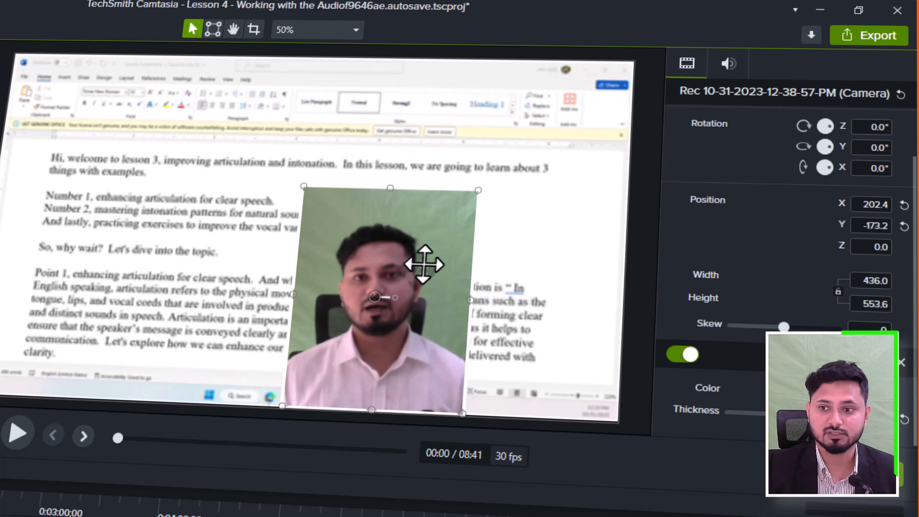
drag(517, 113, 123, 213)
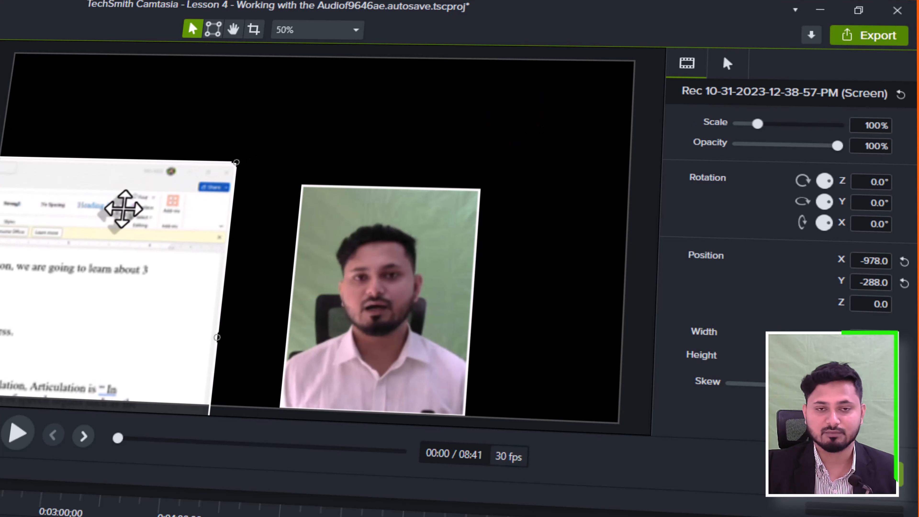
drag(357, 239, 457, 176)
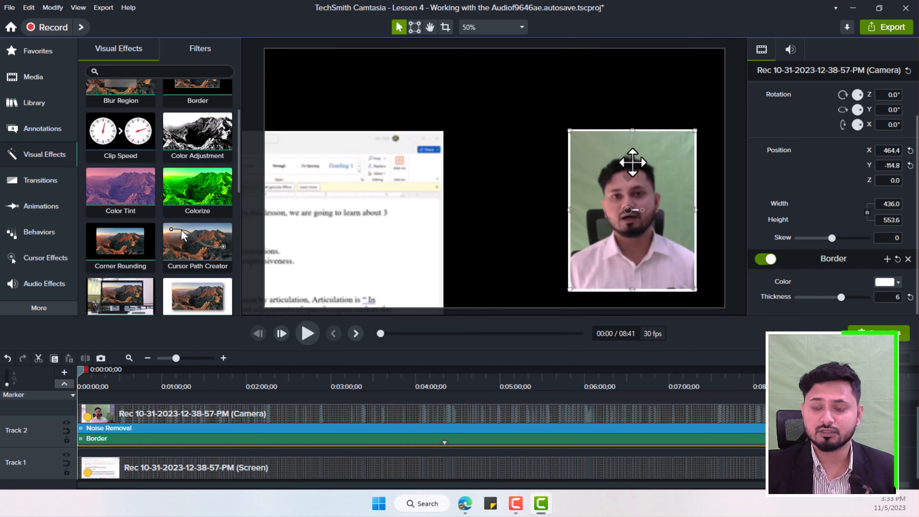
Step: Shrink the camera video to about 308 by 392 and place it in the lower-right corner over the screen recording, moved back to fill the canvas
drag(693, 128, 657, 174)
click(374, 178)
drag(373, 184, 652, 109)
click(631, 213)
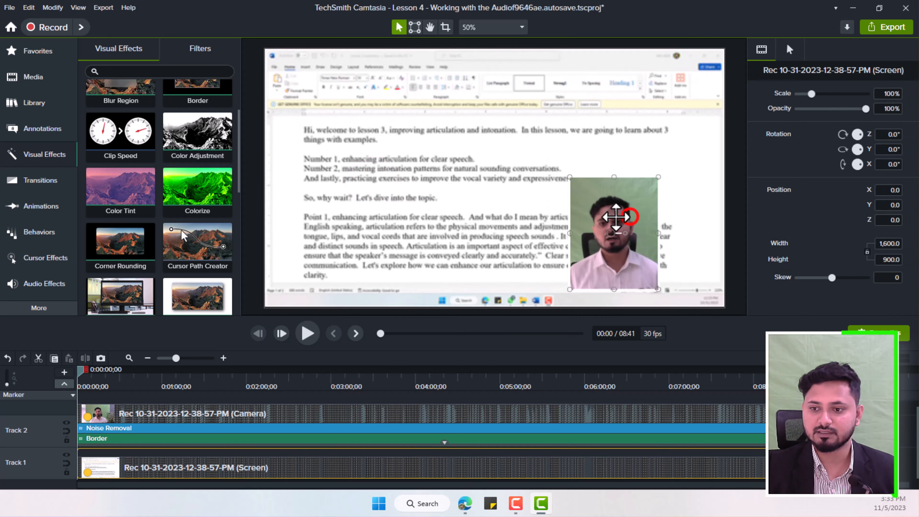
drag(640, 214, 650, 217)
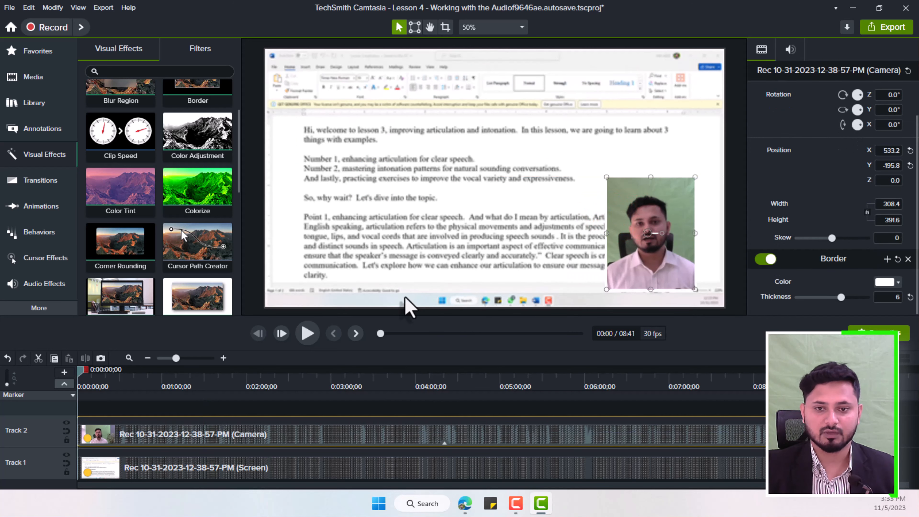
Step: Apply the Drop Shadow effect to the camera video and set the shadow's offset to 38
scroll(181, 216, down, 2)
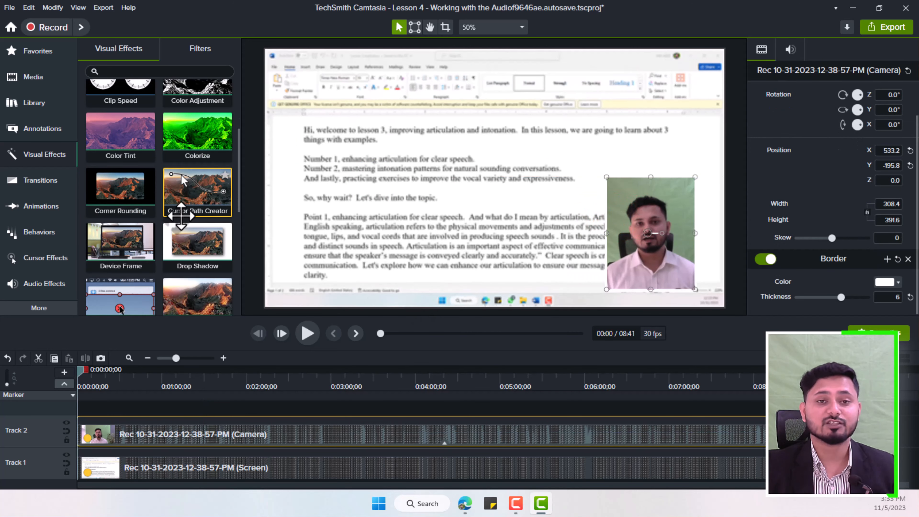
drag(187, 246, 631, 254)
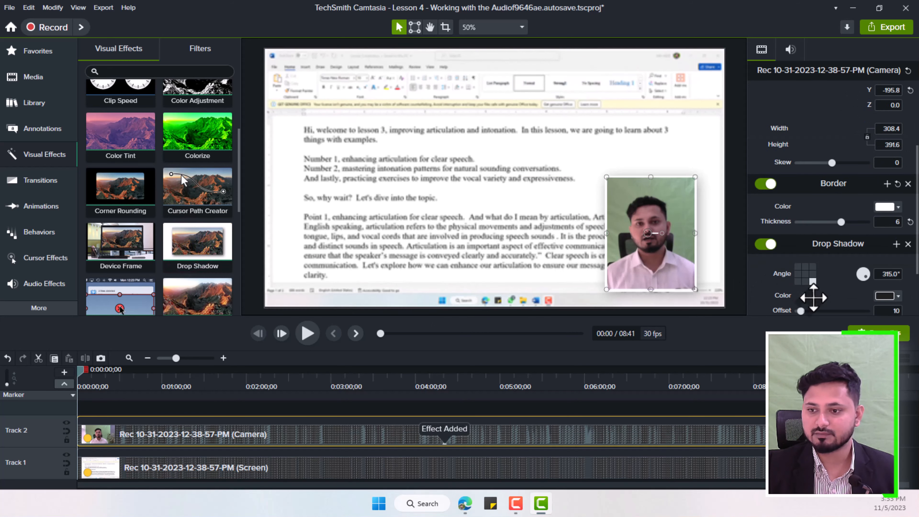
scroll(828, 312, down, 2)
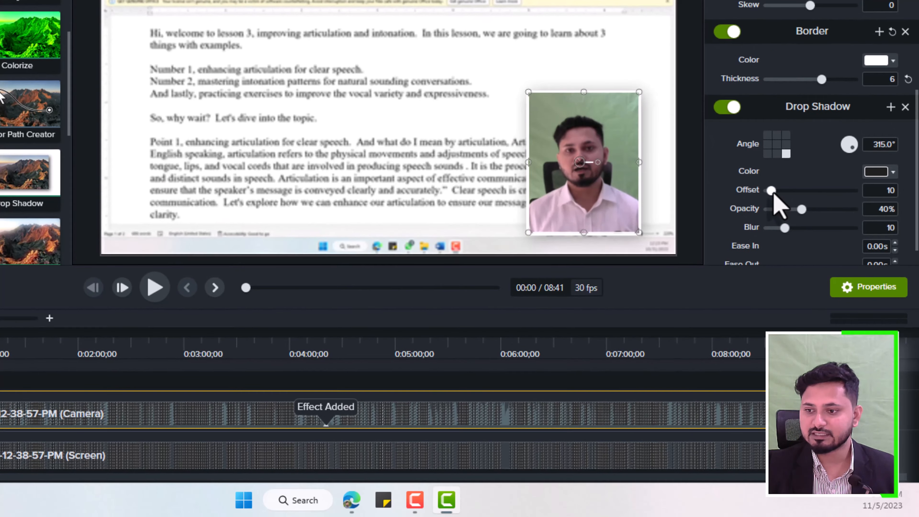
click(803, 256)
drag(773, 190, 780, 190)
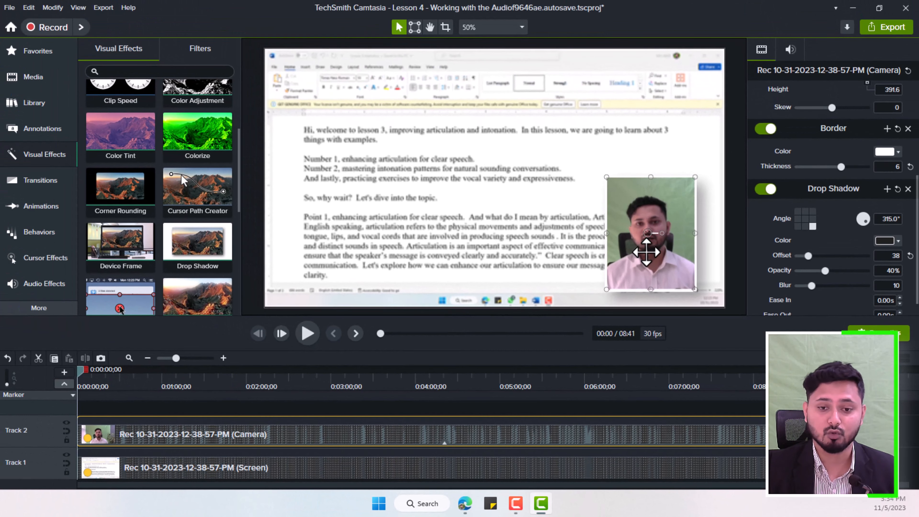
Step: Enlarge the camera video to a height of about 793 and apply the Remove a Color effect to it
scroll(206, 242, down, 3)
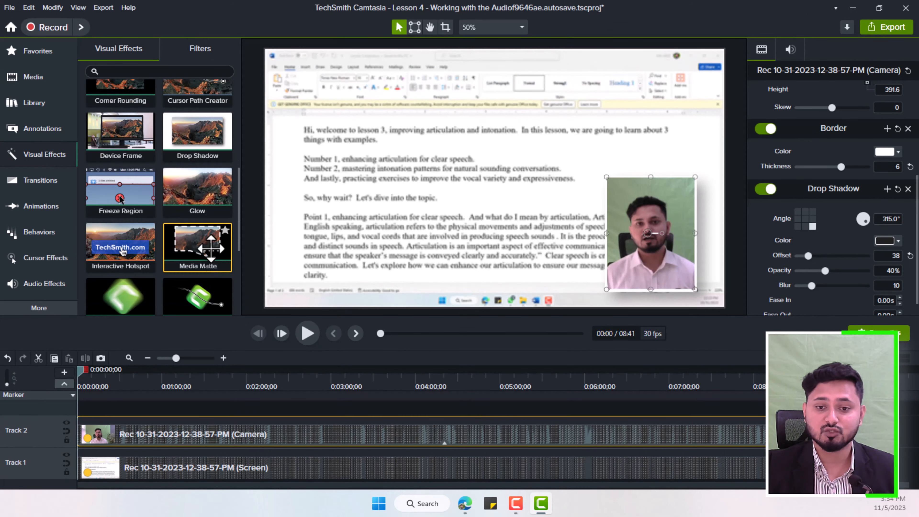
scroll(200, 250, down, 2)
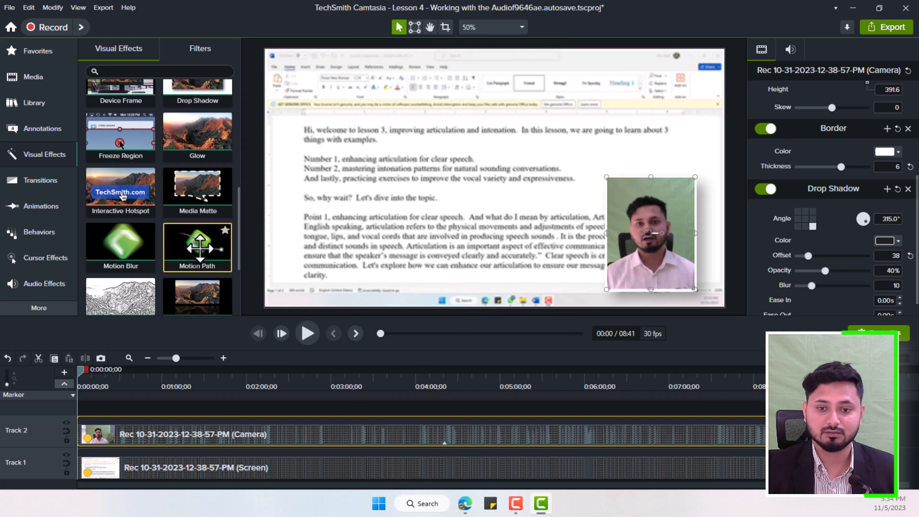
scroll(200, 249, down, 3)
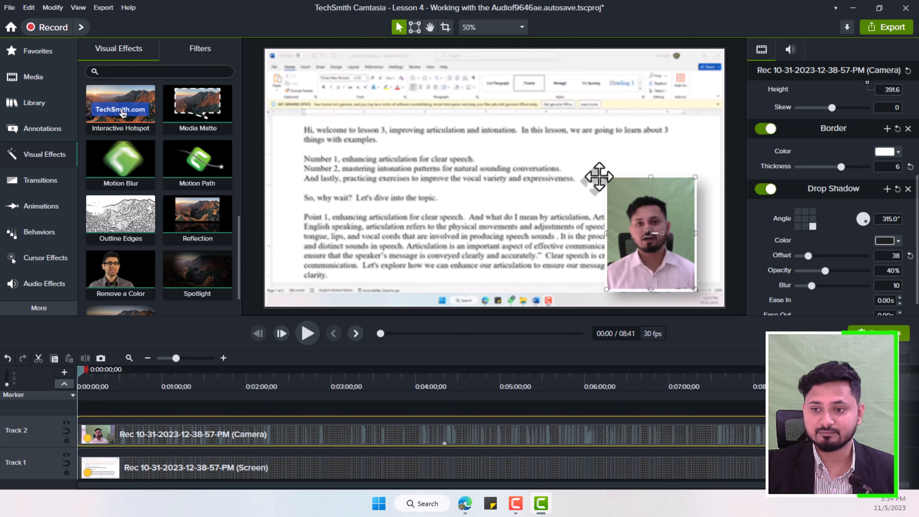
drag(606, 177, 511, 155)
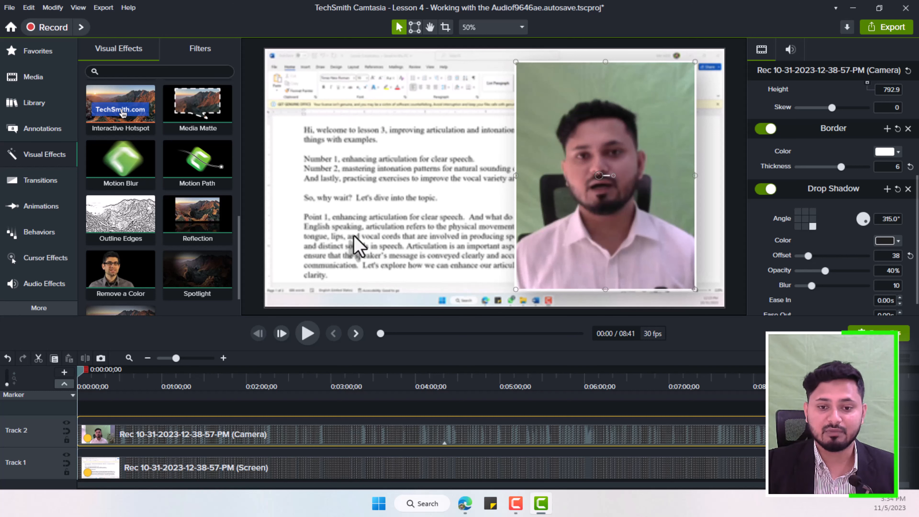
key(ctrl+a)
drag(578, 184, 583, 197)
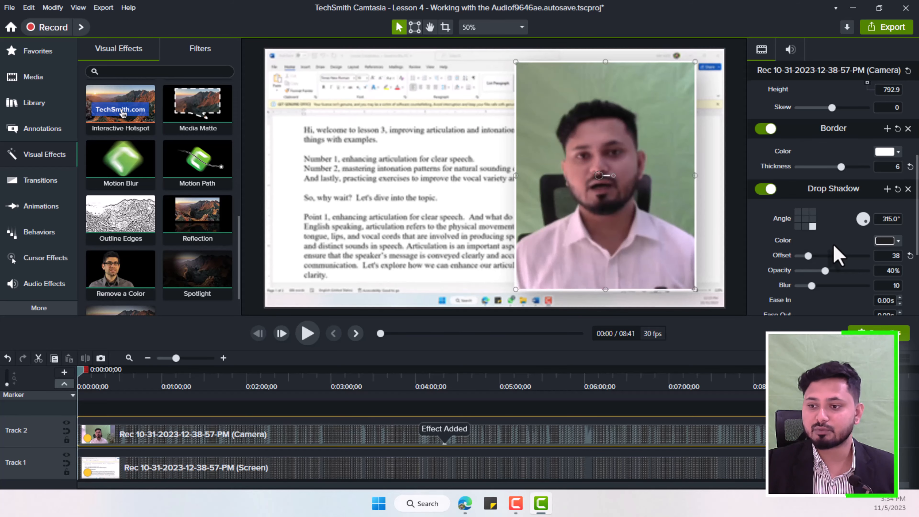
Step: Sample the green backdrop as the color to remove and set tolerance to 0%, softness to 16%, hue to 19% and defringe to -24%
scroll(833, 248, down, 4)
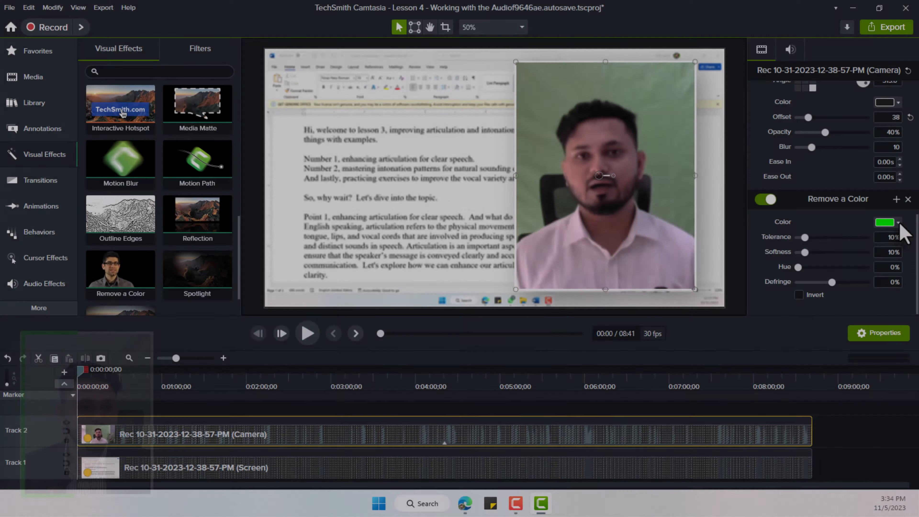
click(899, 221)
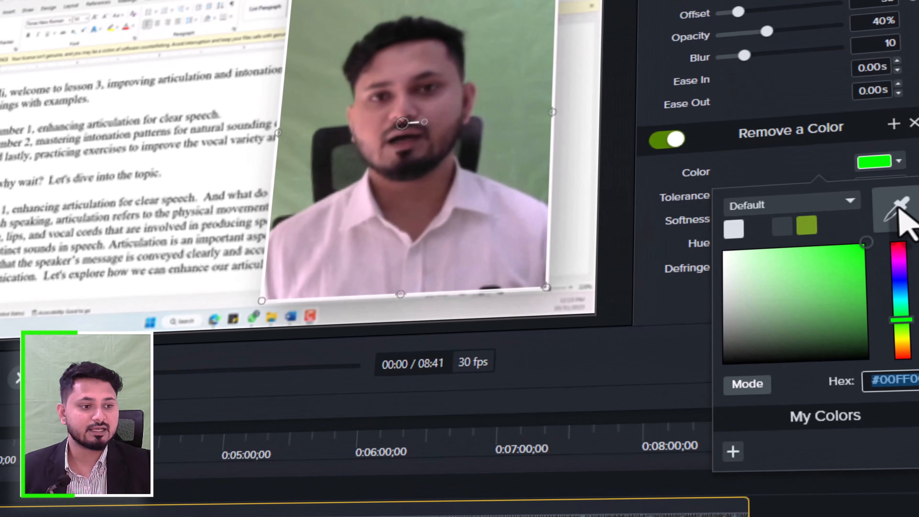
click(899, 213)
click(493, 46)
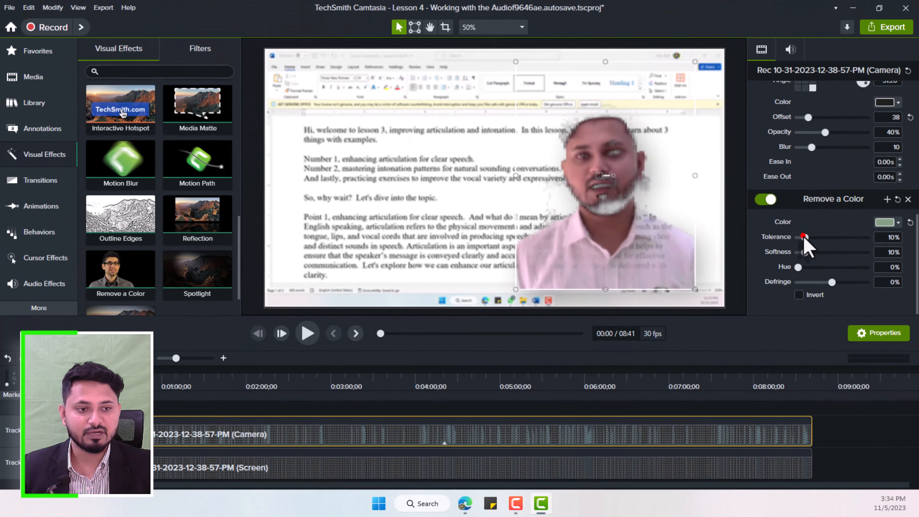
mouse_move(803, 238)
mouse_down()
mouse_move(813, 252)
mouse_move(803, 267)
mouse_move(824, 282)
mouse_move(834, 252)
mouse_move(797, 244)
mouse_move(827, 252)
mouse_move(809, 253)
mouse_up()
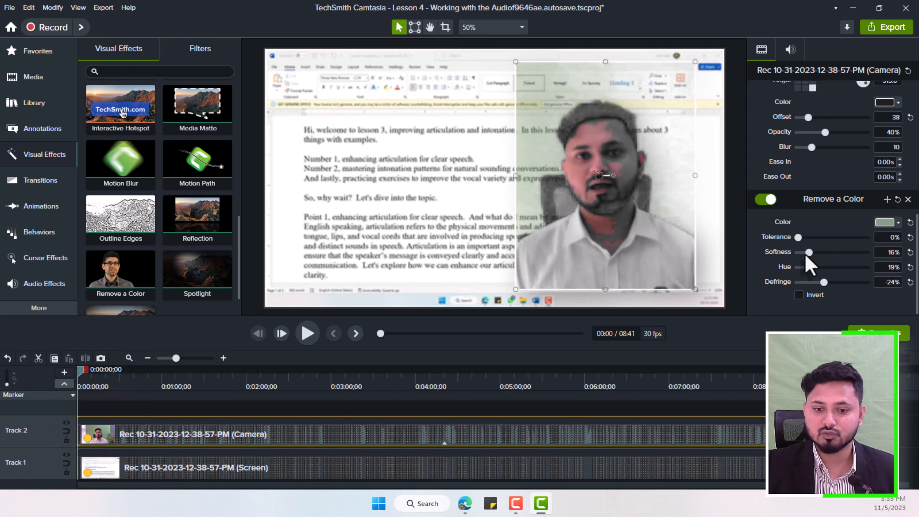
Step: Delete the Remove a Color effect from the camera clip
click(444, 442)
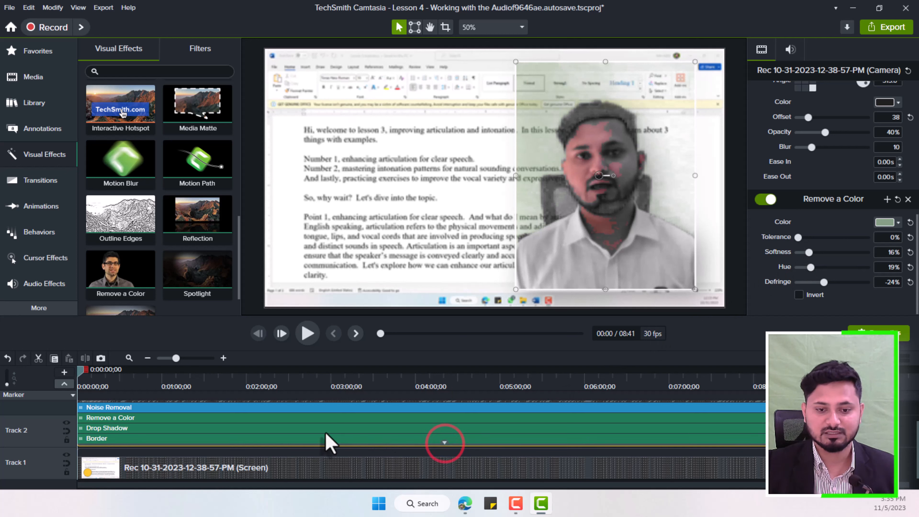
click(210, 420)
key(Delete)
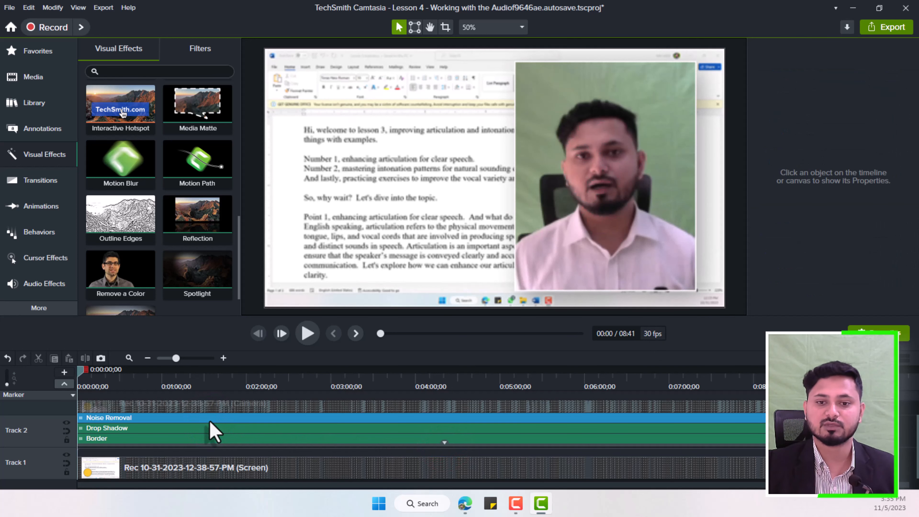
Step: Apply the Background Removal effect to the camera video on the canvas
scroll(191, 217, up, 3)
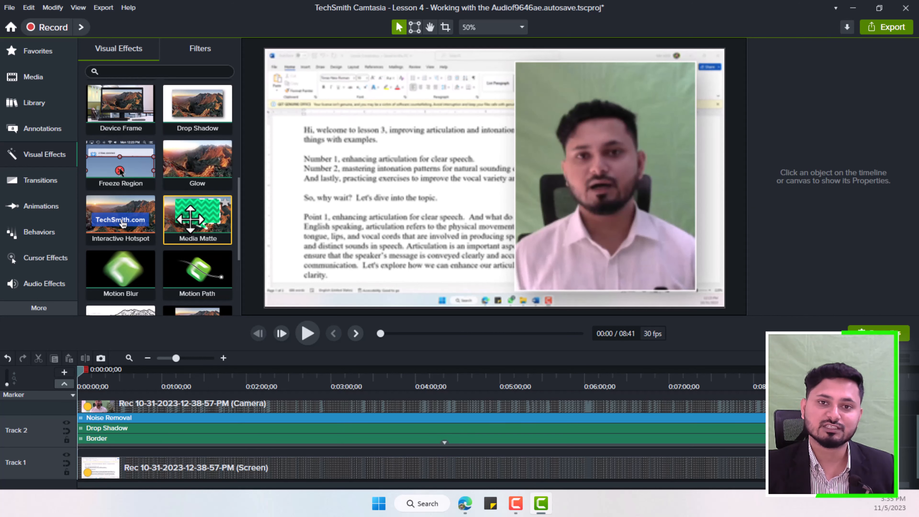
scroll(195, 228, up, 6)
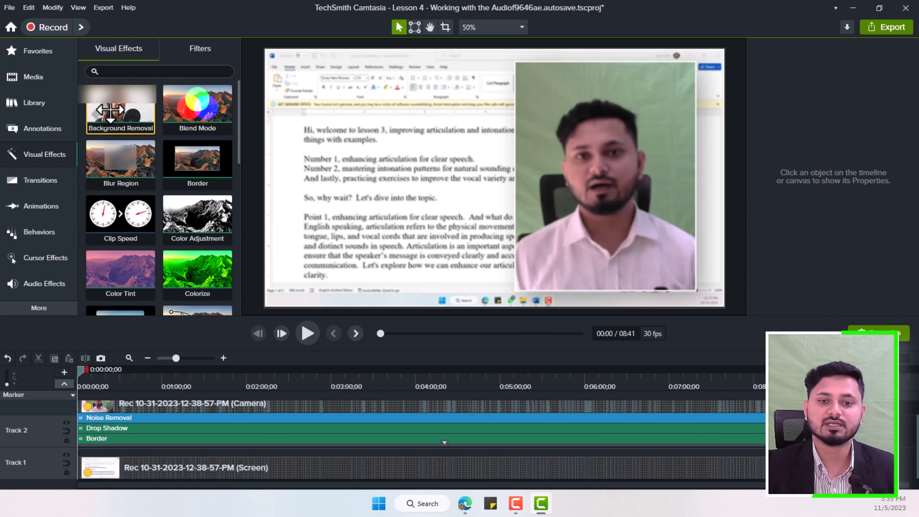
drag(110, 112, 562, 208)
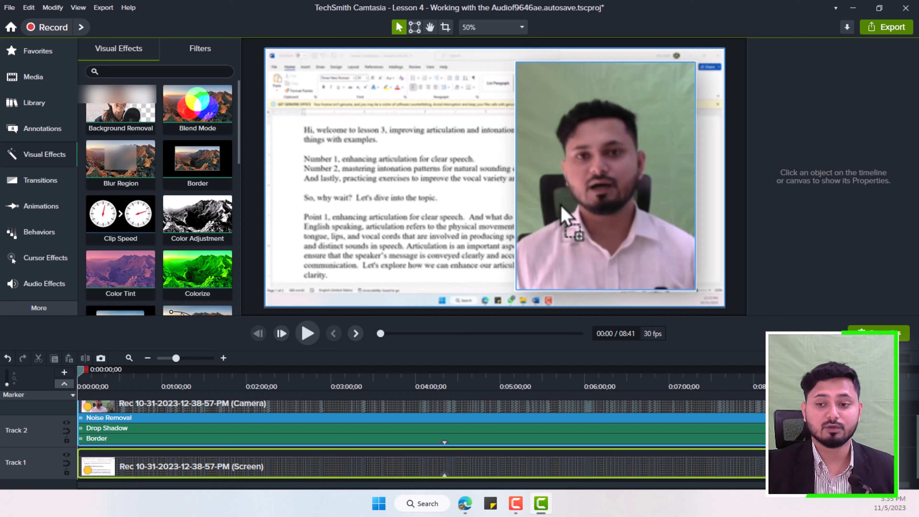
drag(567, 217, 560, 212)
Step: Check the background removal at several points along the timeline and return the playhead to the start
drag(80, 370, 177, 370)
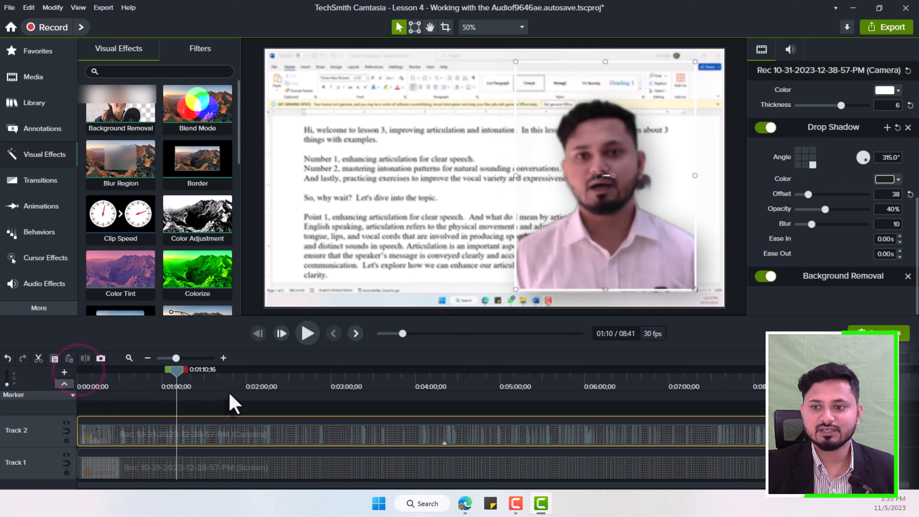
click(301, 400)
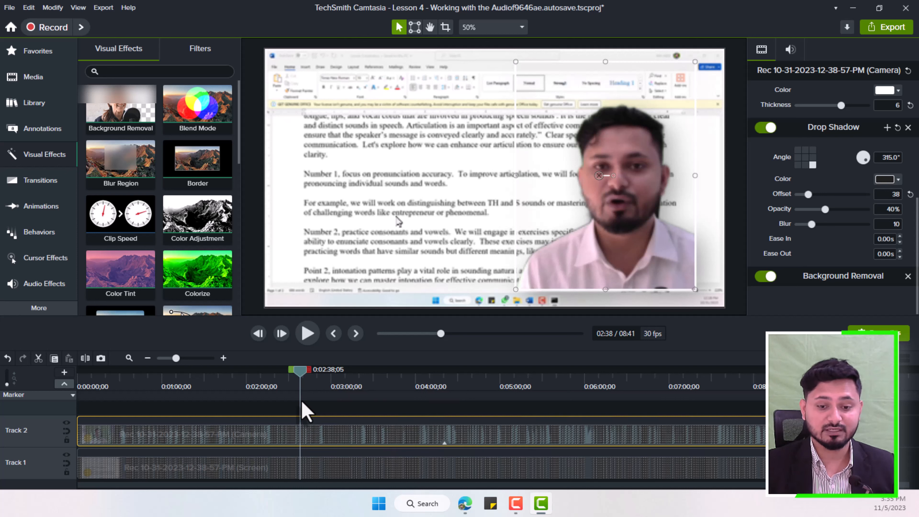
click(90, 381)
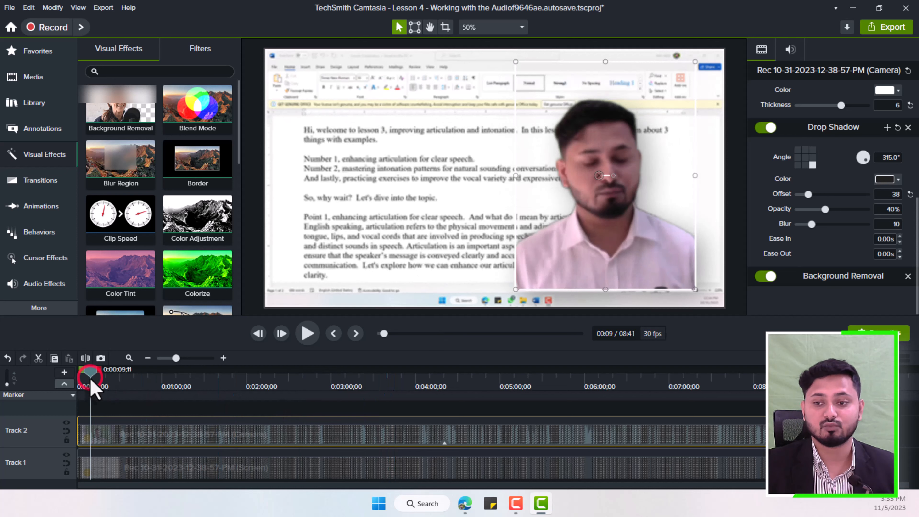
drag(90, 381, 78, 380)
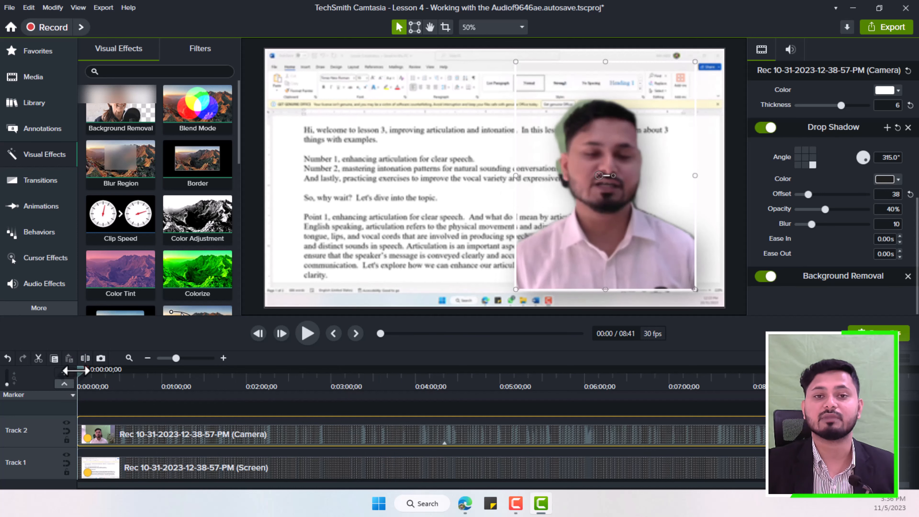
Step: Delete the Background Removal effect from the camera clip
click(445, 442)
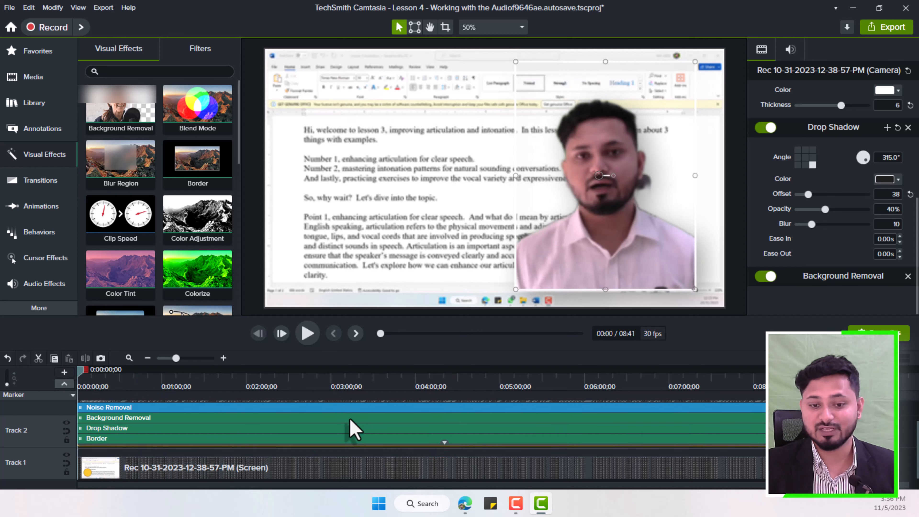
click(350, 417)
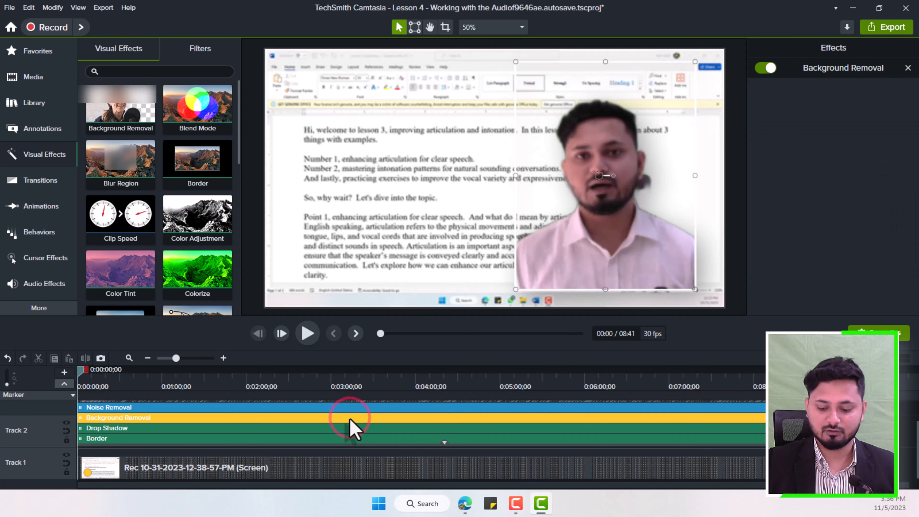
key(Delete)
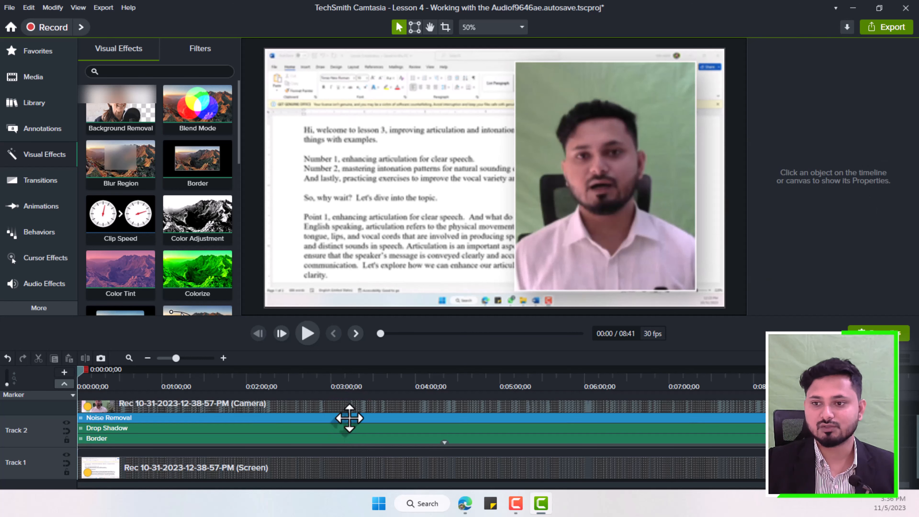
Step: Scale the enlarged camera video back down into the canvas's lower-right corner and preview an earlier point of the timeline
click(358, 411)
drag(693, 63, 675, 250)
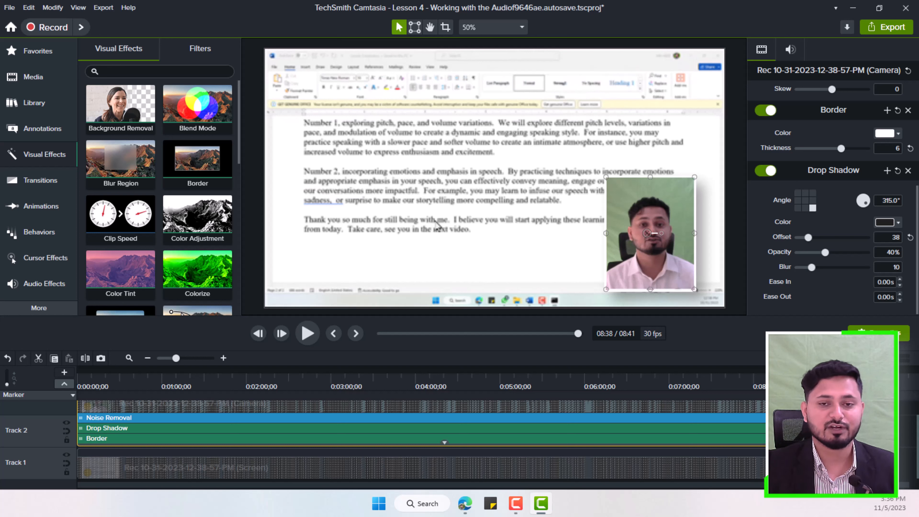
click(257, 376)
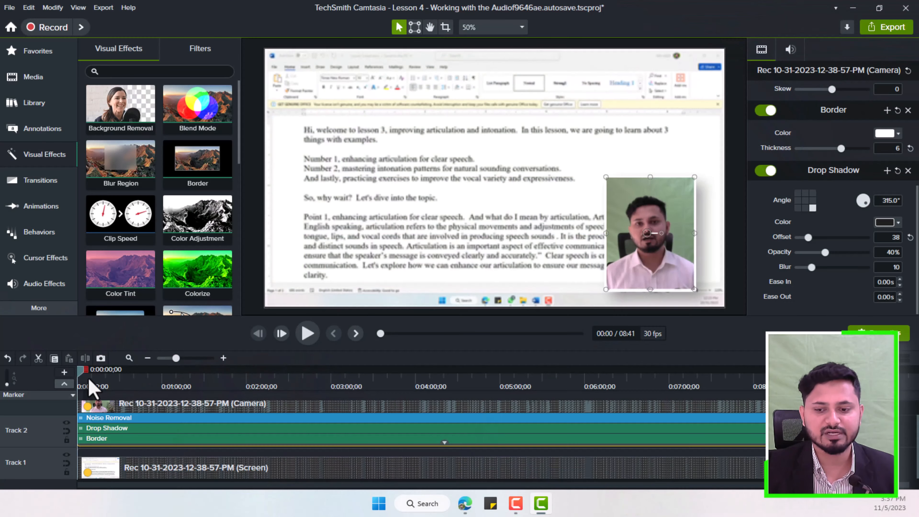
Step: Show all shape styles in the annotation shapes and add the white filled rectangle to the canvas over the camera video
click(445, 442)
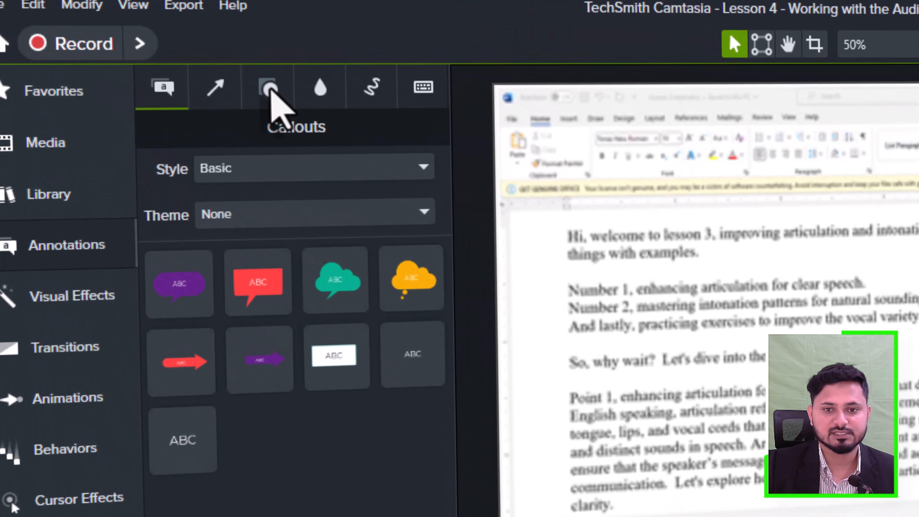
click(227, 75)
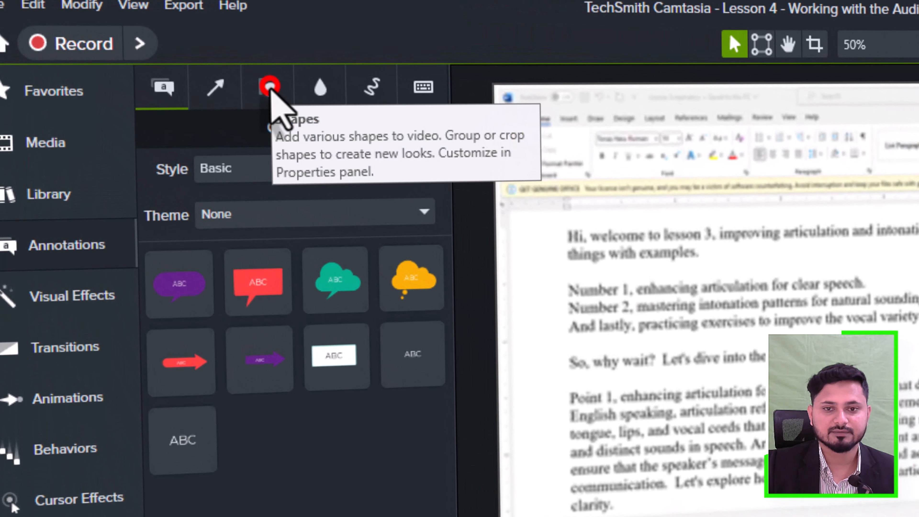
click(276, 167)
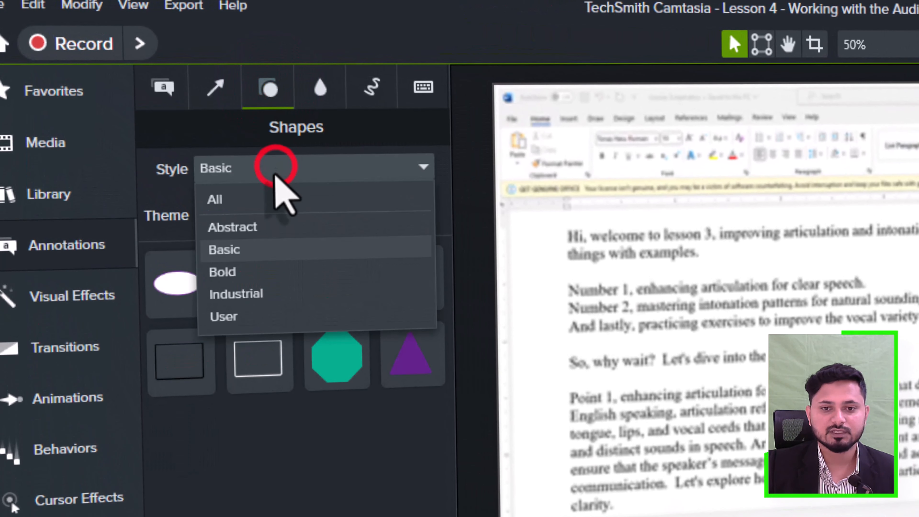
click(263, 203)
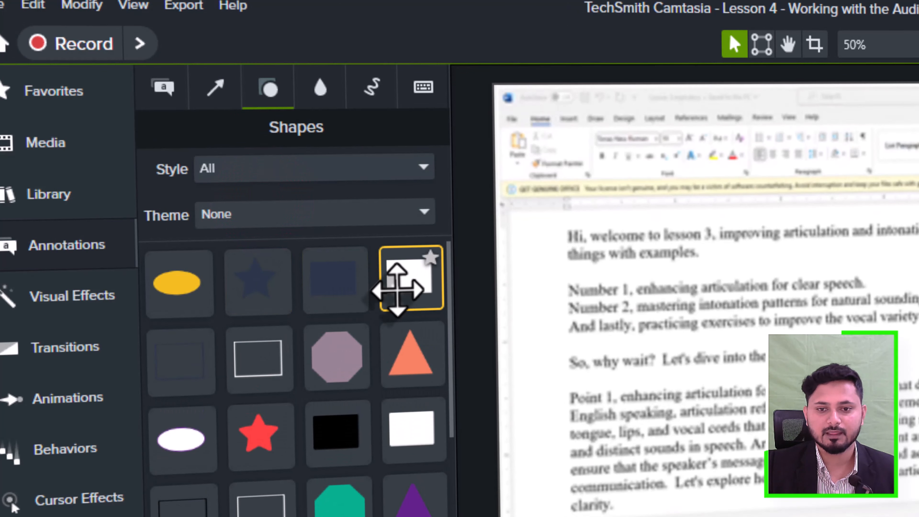
drag(397, 289, 918, 464)
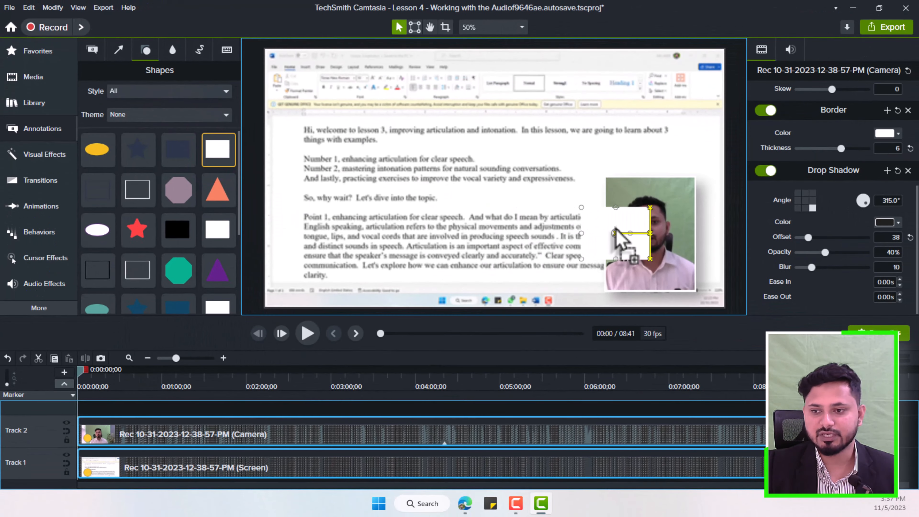
Step: Align and resize the white rectangle to cover the camera video at 309 by 392, and extend its clip to about 0:03:20
drag(620, 237, 641, 219)
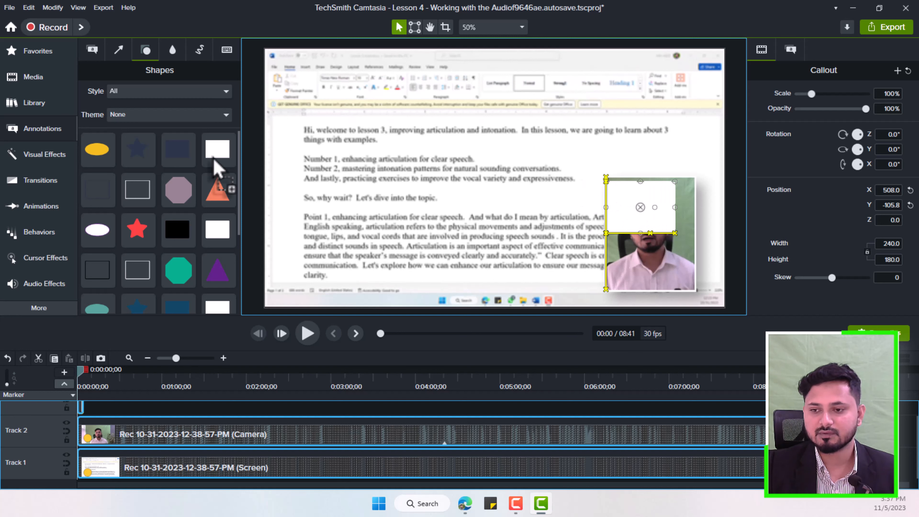
drag(643, 195, 642, 191)
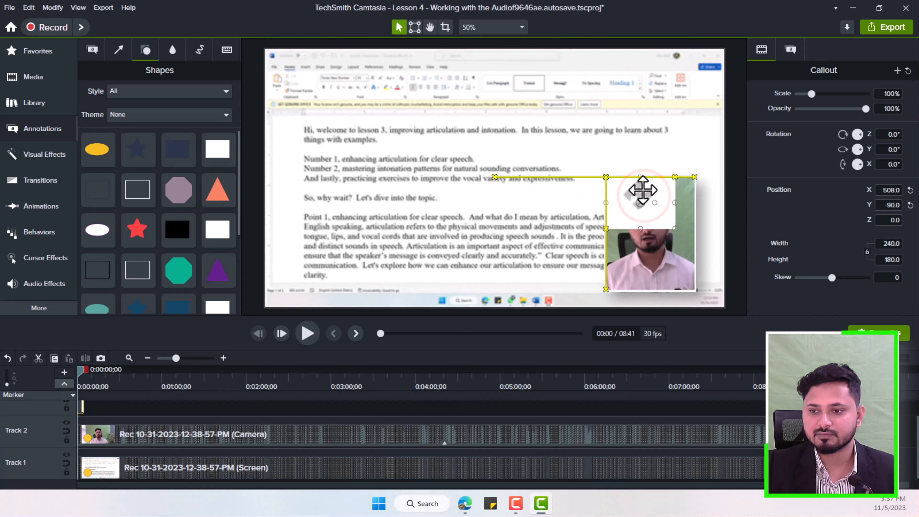
drag(697, 203, 695, 203)
drag(650, 228, 654, 289)
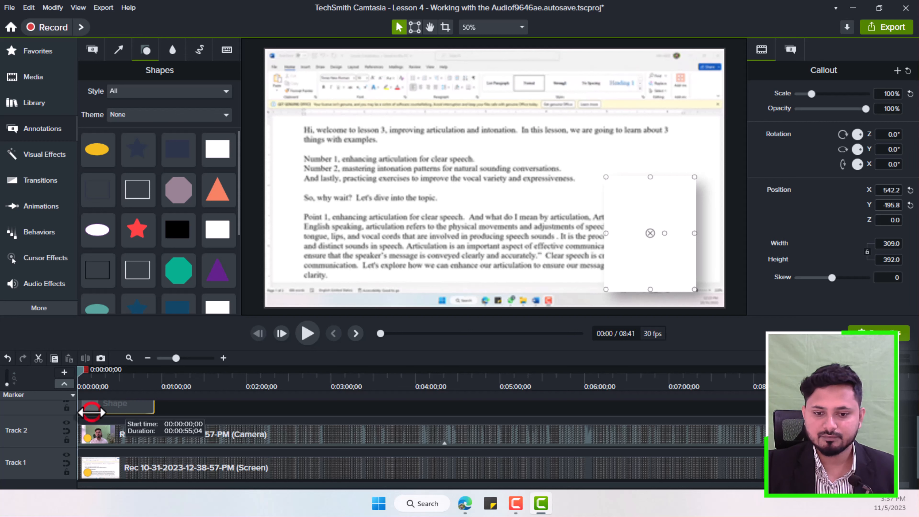
drag(91, 412, 357, 421)
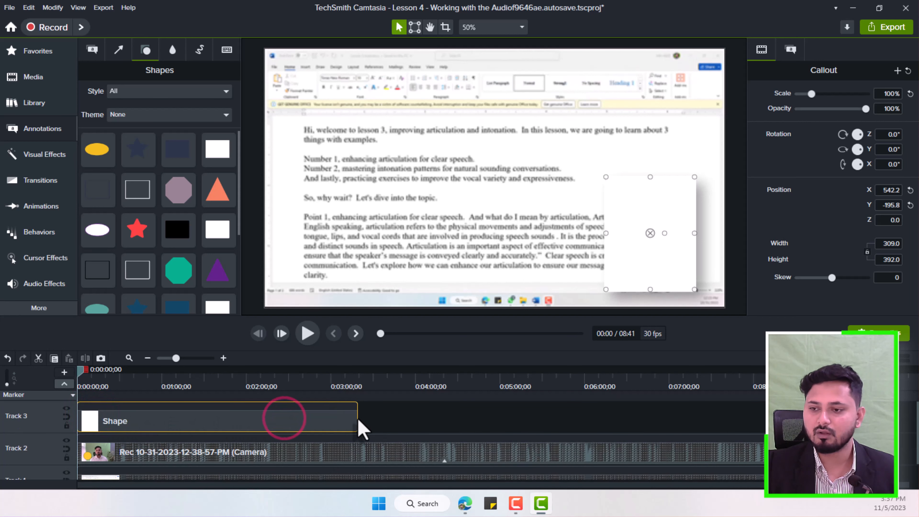
Step: Set the rectangle's fill opacity to 0% and its outline thickness to 7
click(335, 418)
click(789, 50)
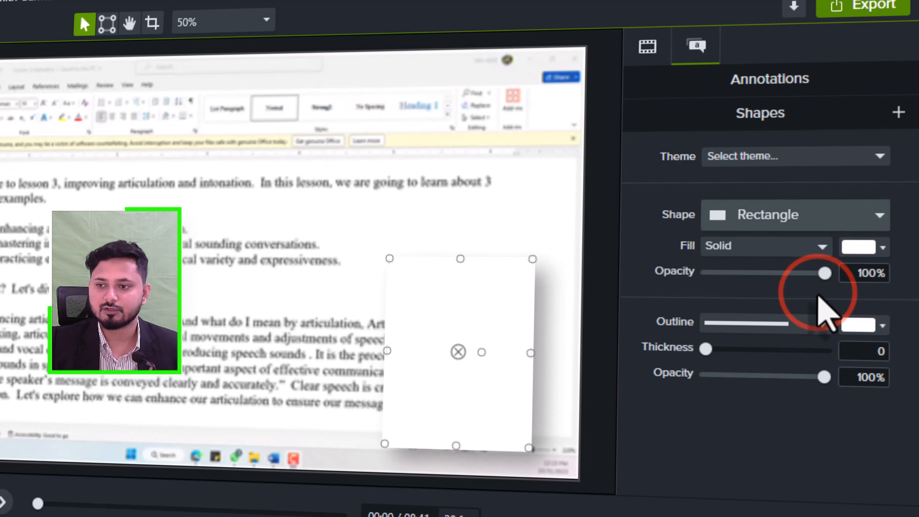
drag(825, 272, 704, 271)
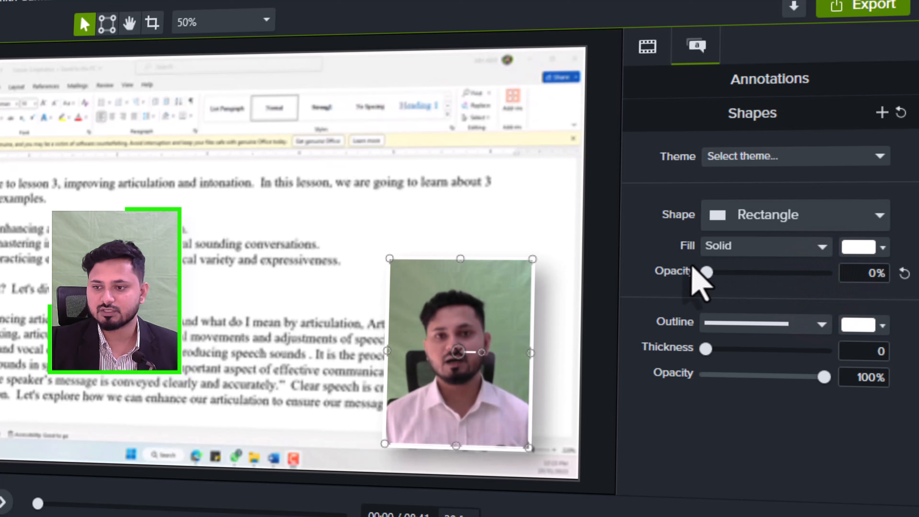
drag(706, 349, 714, 350)
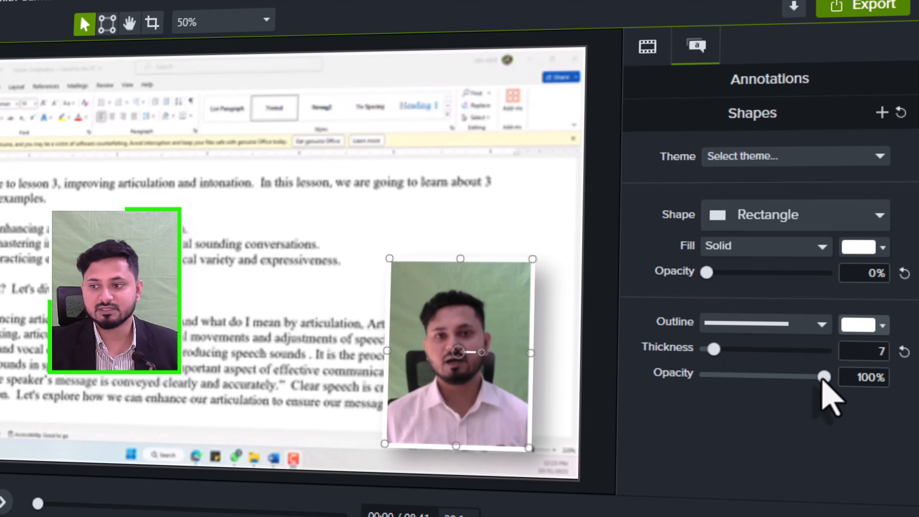
Step: Try green #34E412 as the rectangle's outline color and settle on purple #5907EF
click(883, 325)
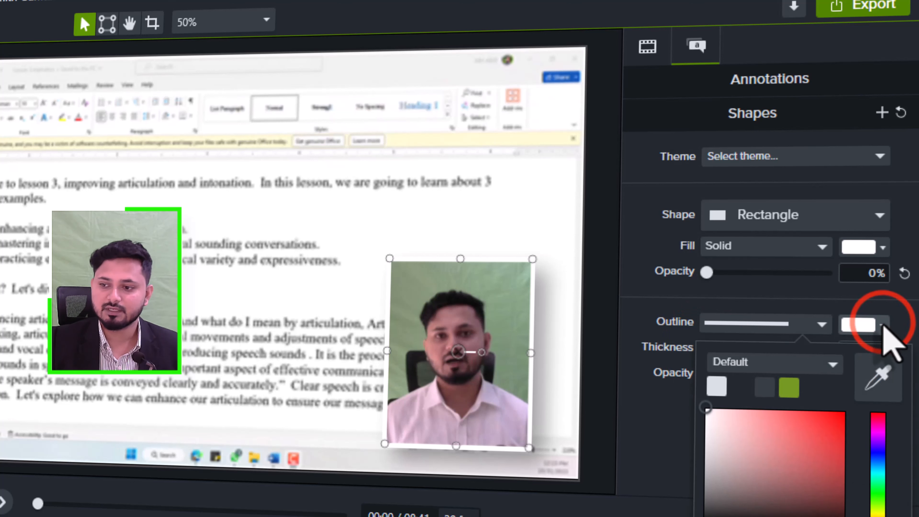
click(880, 481)
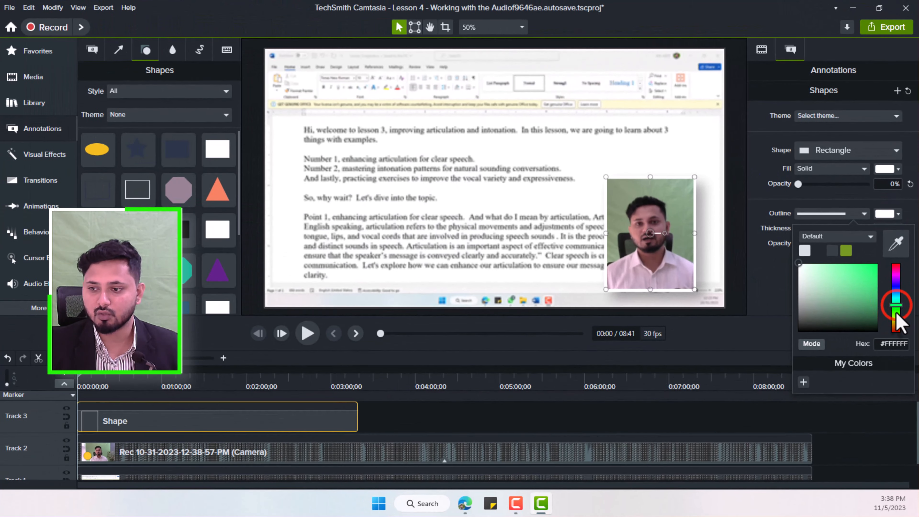
click(870, 271)
click(870, 271)
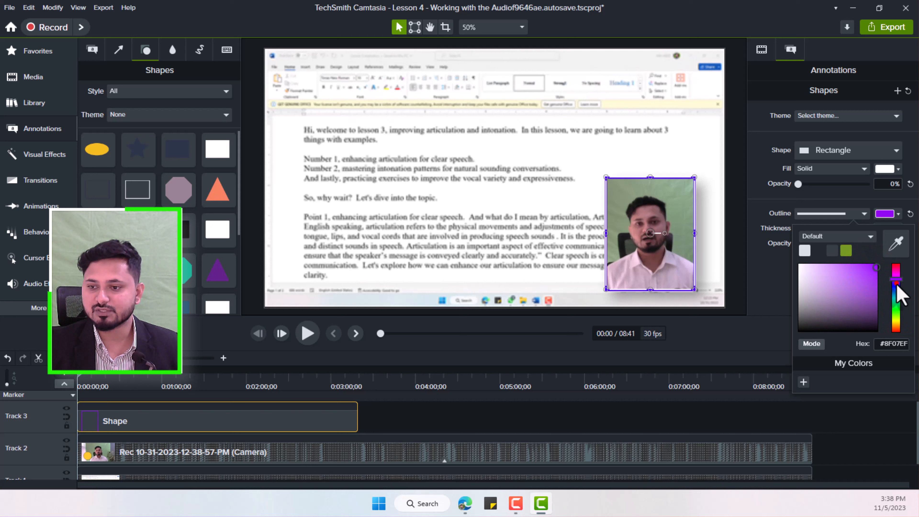
click(896, 282)
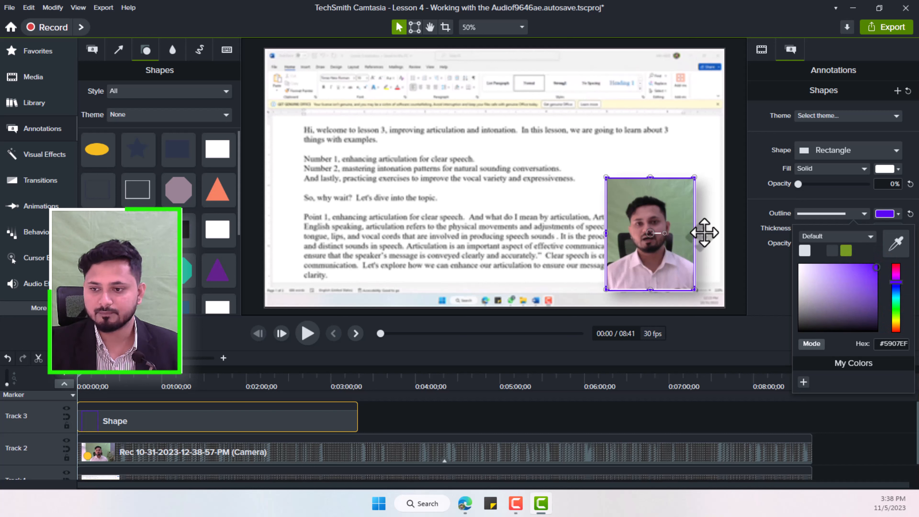
click(703, 232)
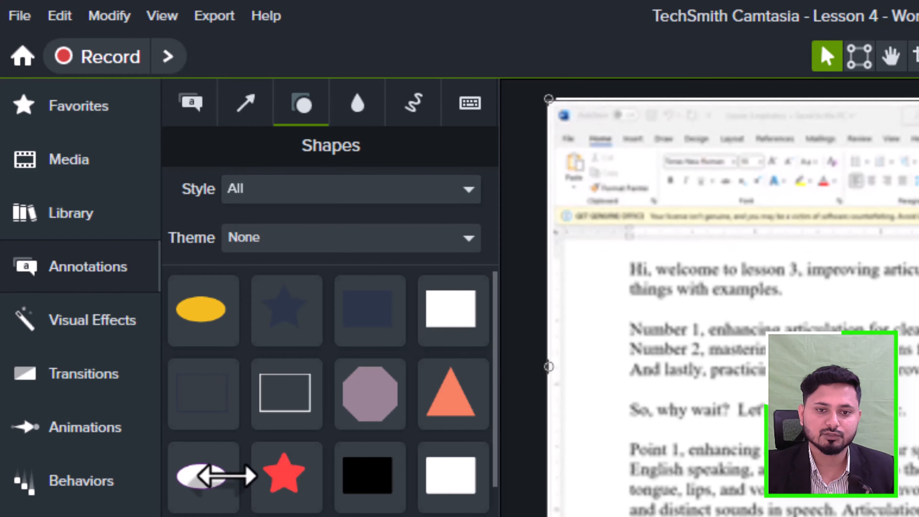
Step: Search the transitions for "Radia" and apply Radial Wipe to the start of the shape clip on Track 3
click(102, 380)
click(238, 181)
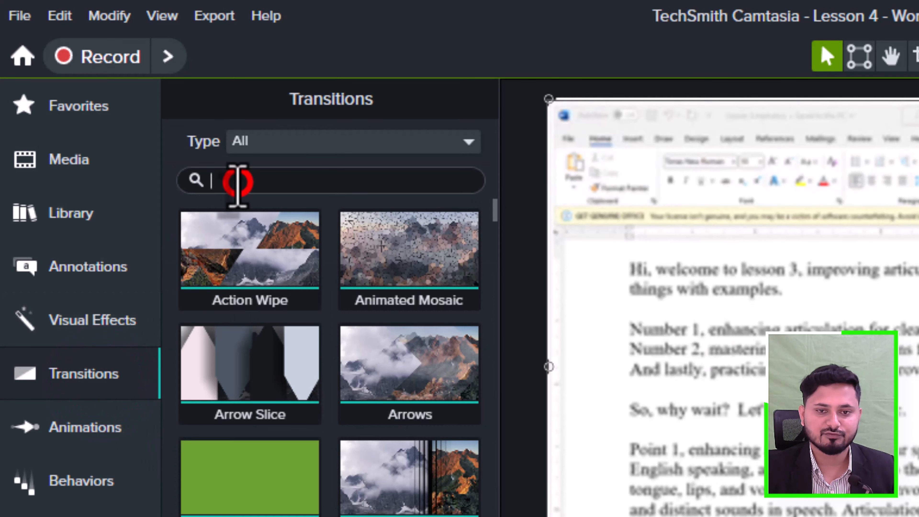
text(Radia)
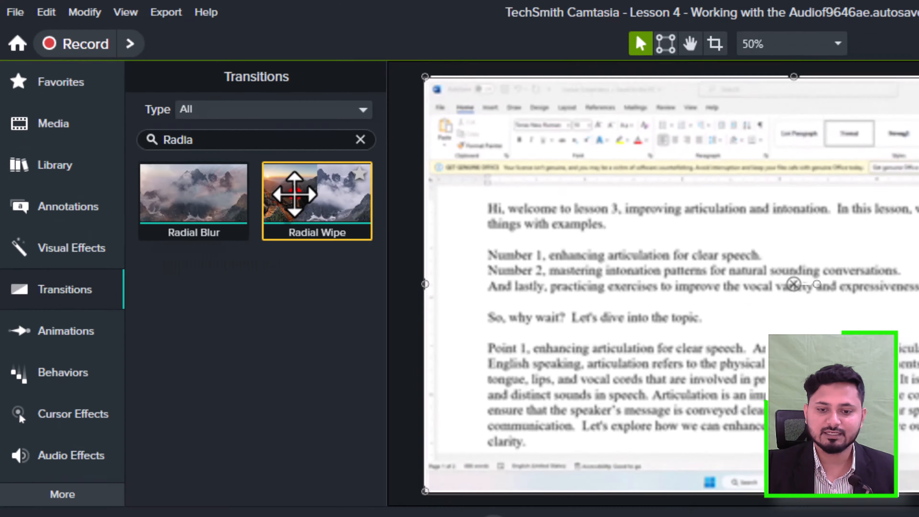
drag(380, 250, 192, 516)
drag(91, 431, 91, 431)
Step: Shorten the shape clip to about 0:01:40 and play the opening to preview its Radial Wipe transition
click(224, 358)
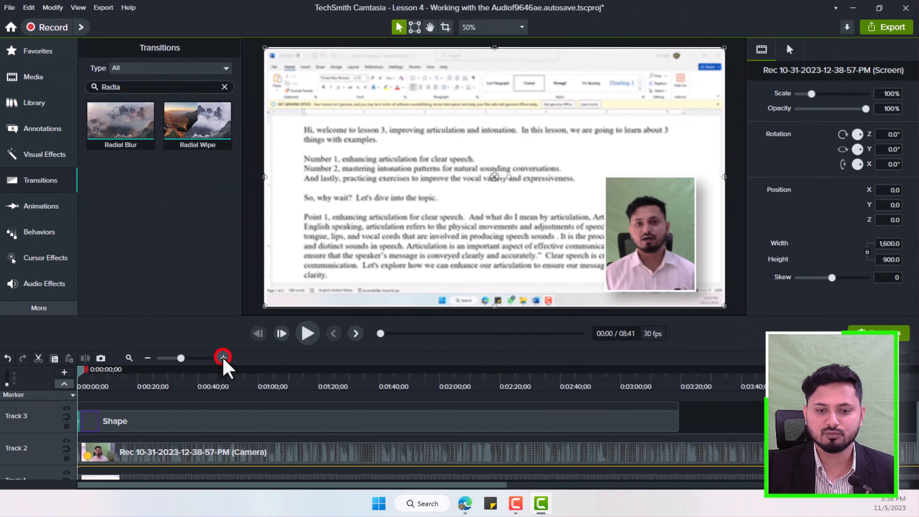
drag(678, 420, 377, 421)
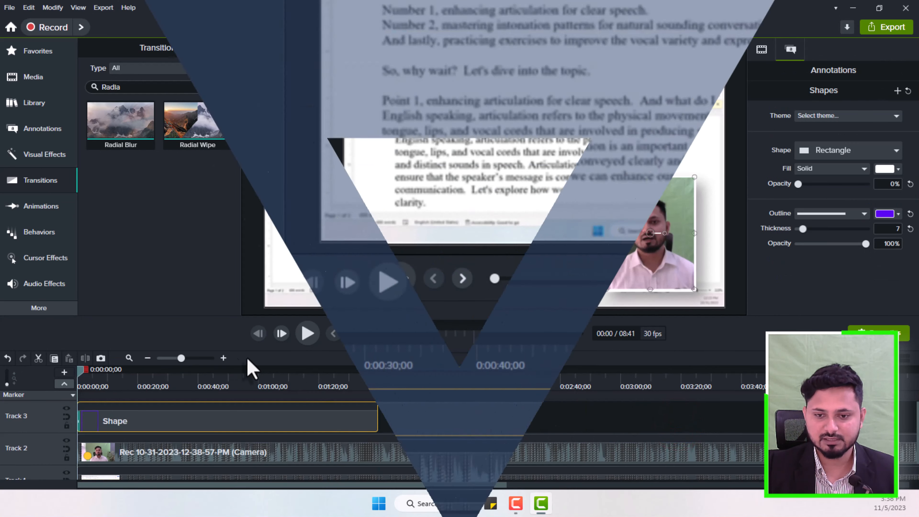
click(223, 357)
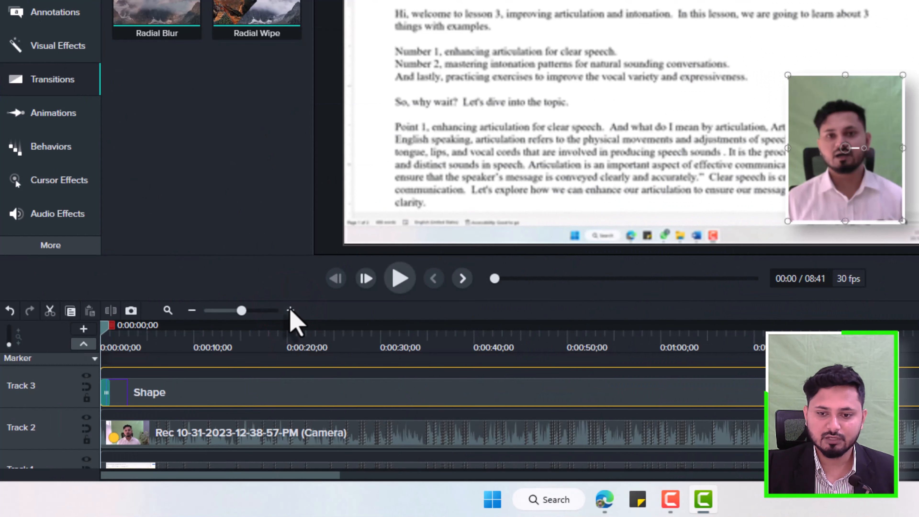
click(405, 276)
click(401, 278)
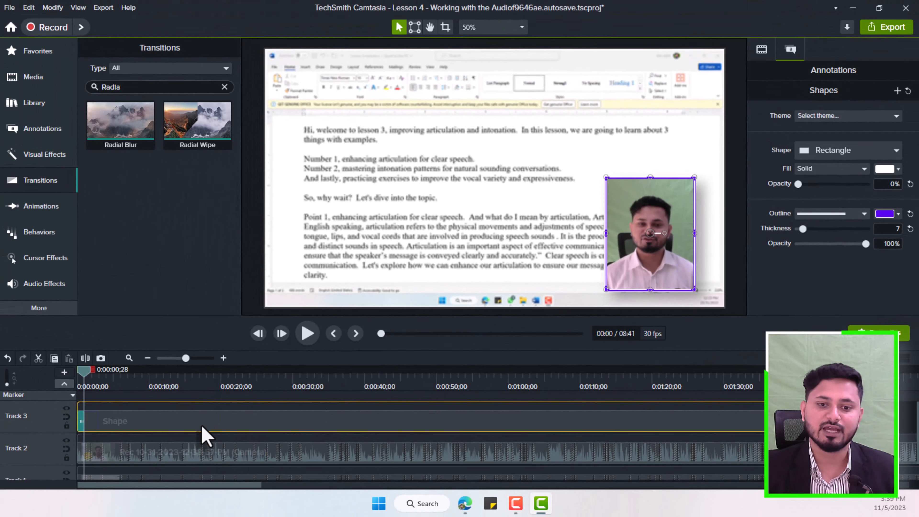
Step: Stretch the Radial Wipe transition across the shortened shape clip and scrub to about 0:00:39 to preview the outline being drawn
drag(82, 421, 839, 402)
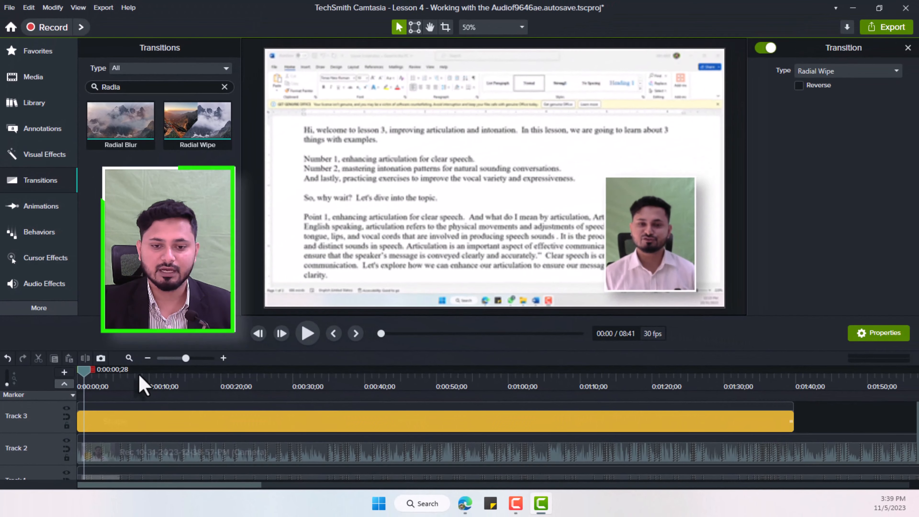
drag(134, 398, 258, 406)
drag(210, 381, 366, 392)
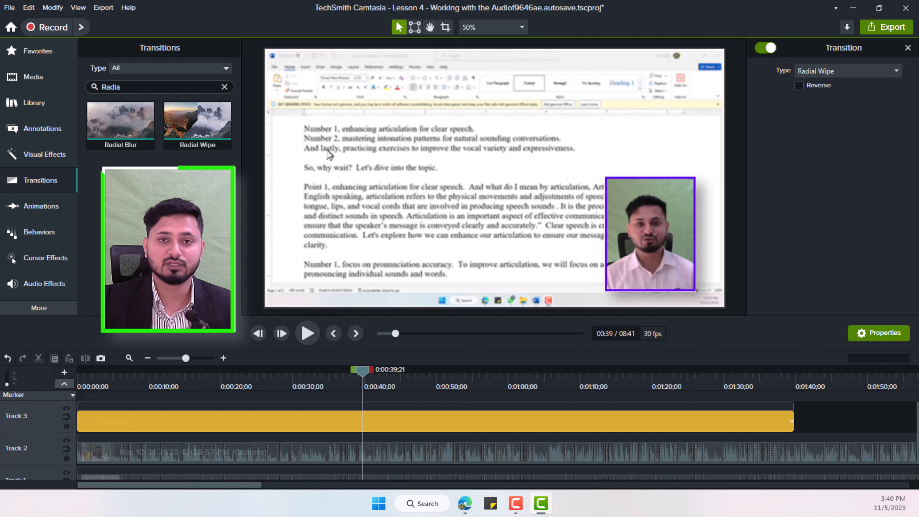
Step: Extend the shape clip to the end of the camera clip and stretch its Radial Wipe transition over the full length
click(148, 358)
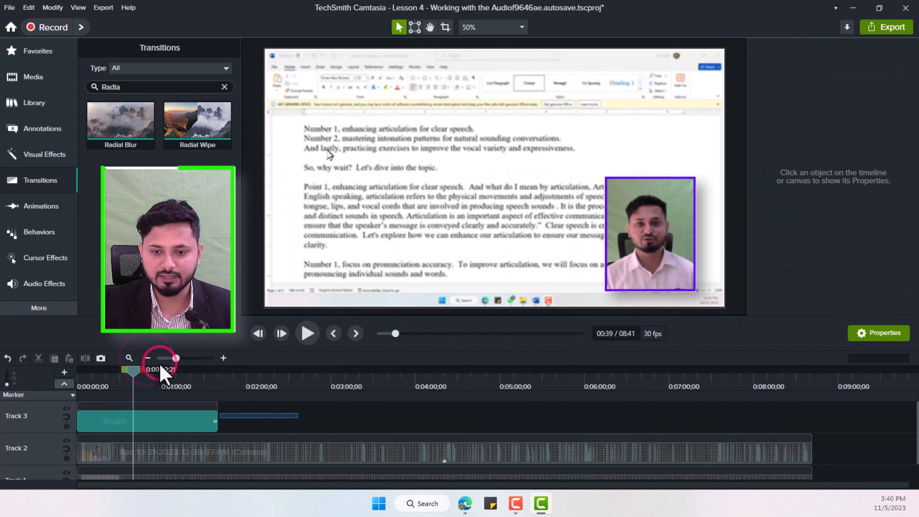
click(173, 422)
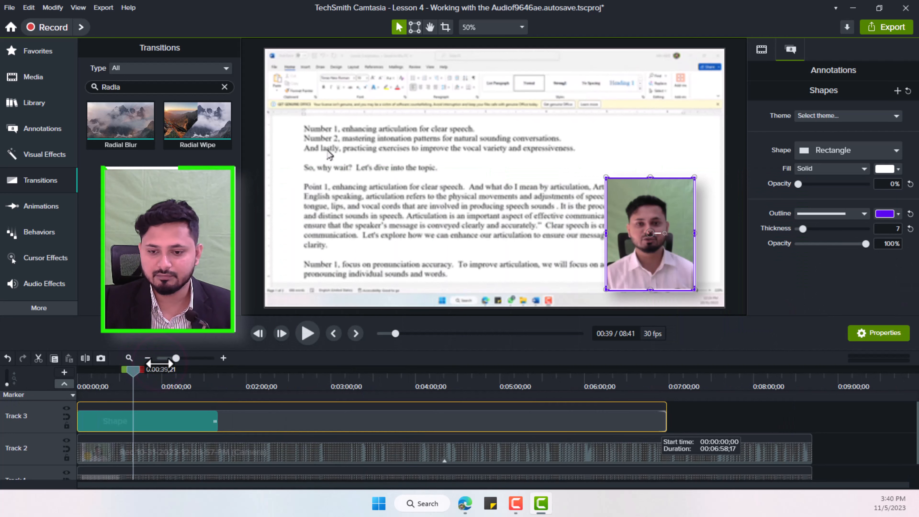
click(217, 423)
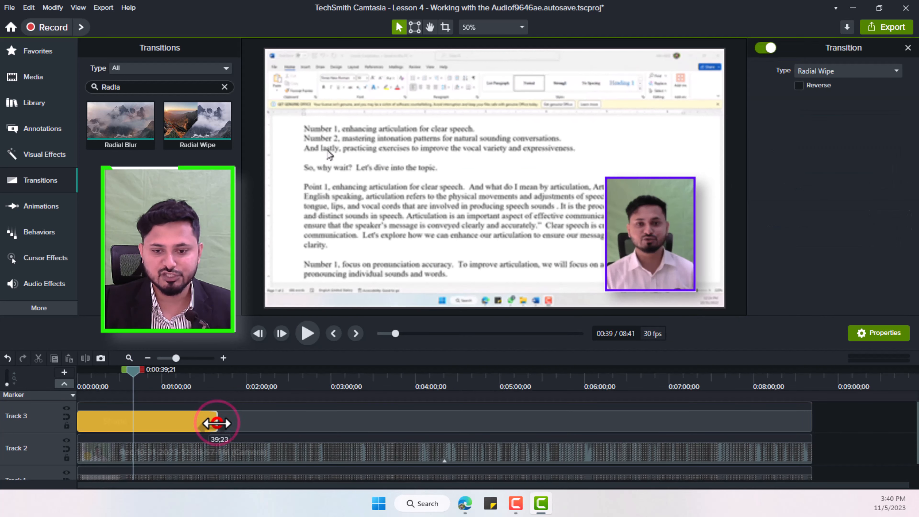
drag(217, 423, 815, 429)
click(825, 437)
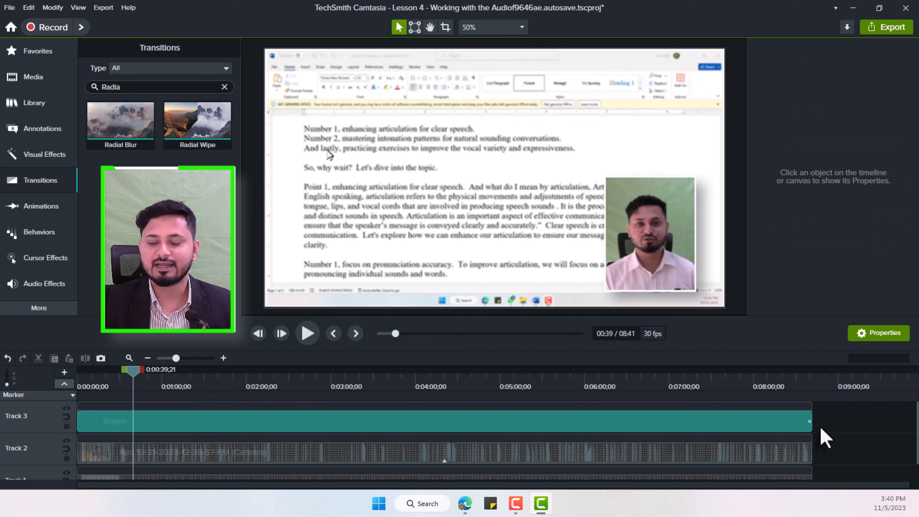
Step: Group the shape clip on Track 3 with the camera clip on Track 2
click(790, 427)
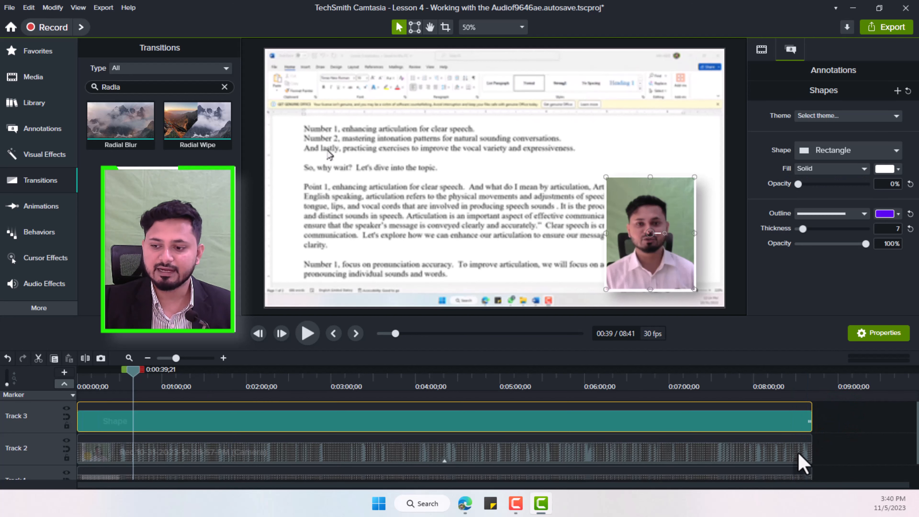
click(799, 455)
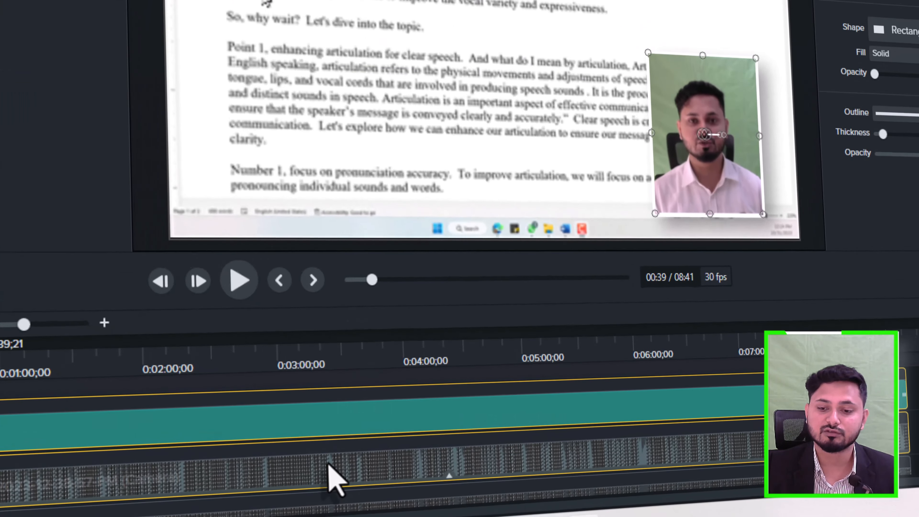
right_click(362, 455)
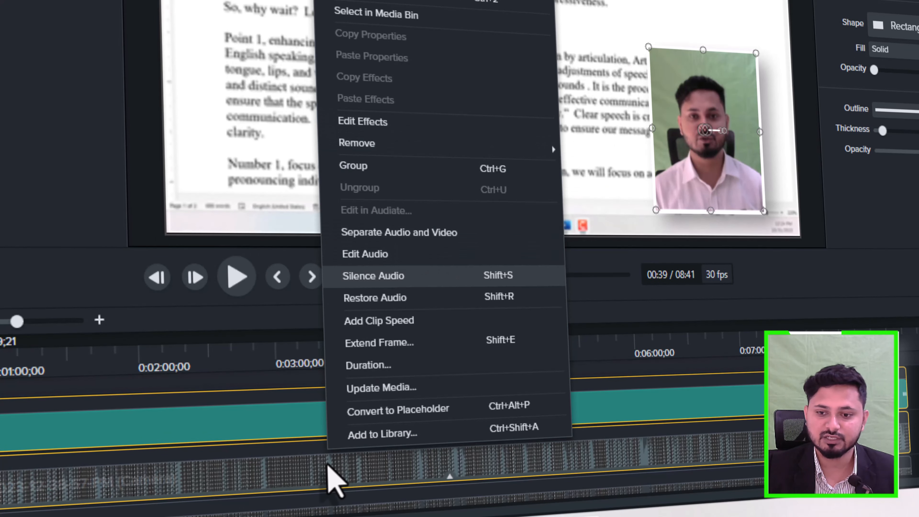
click(380, 167)
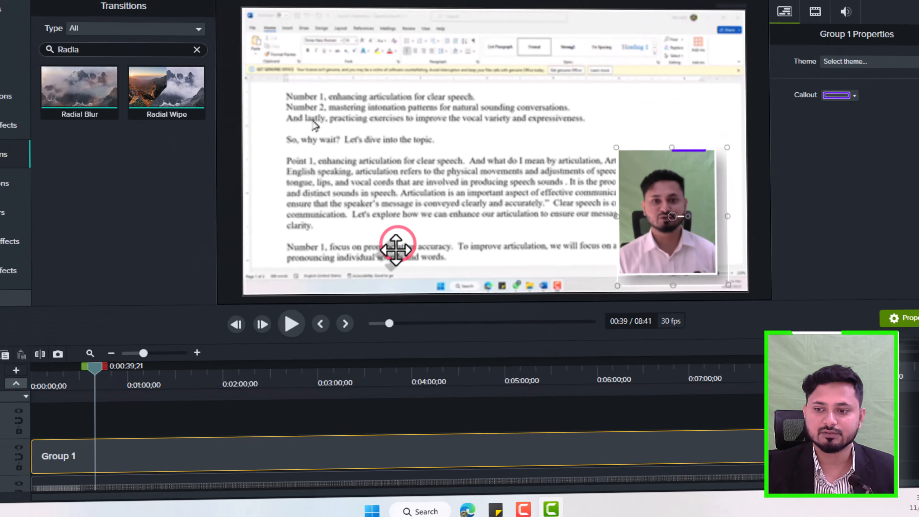
Step: Play the grouped clip from the beginning and scrub to about 07:15 to check the outline's progress around the camera video
key(ctrl+Home)
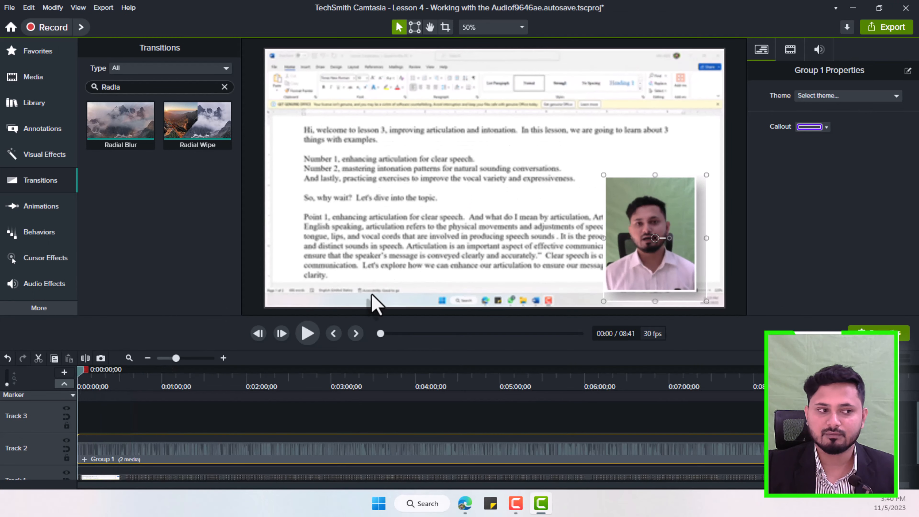
click(313, 342)
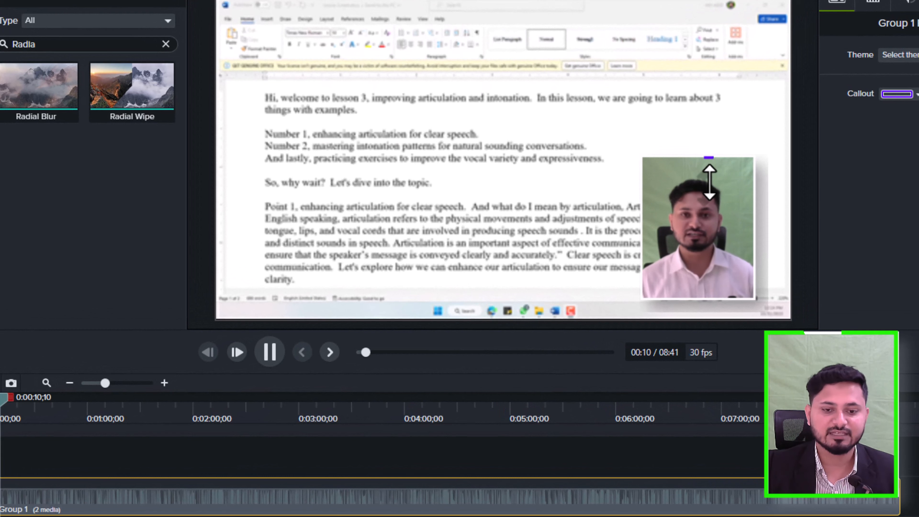
click(273, 352)
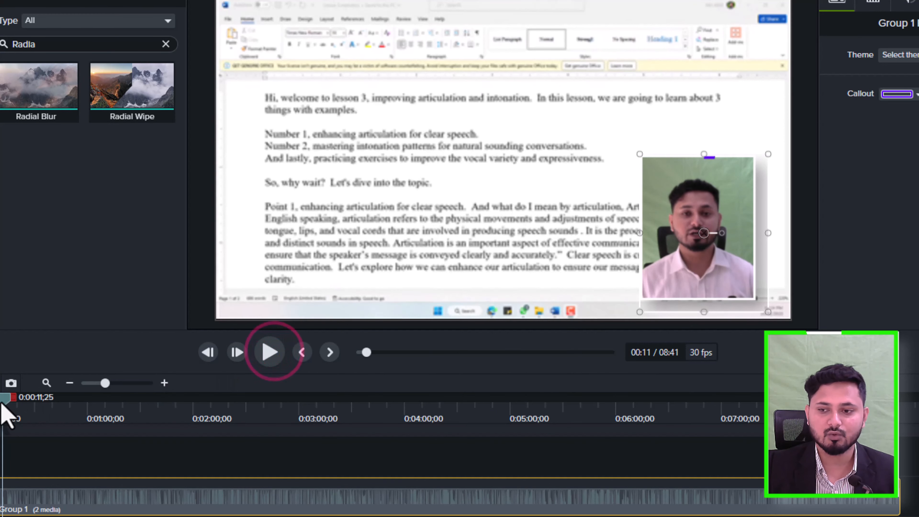
drag(6, 410, 175, 411)
drag(440, 437, 728, 448)
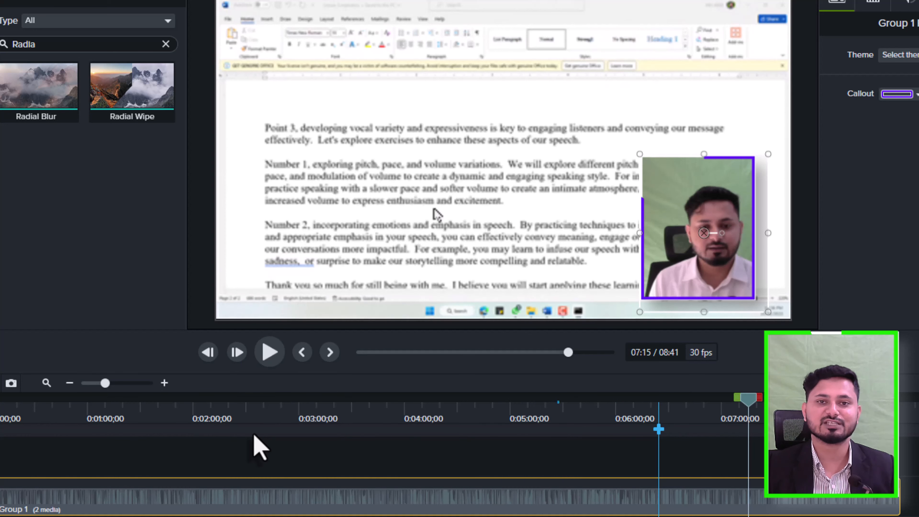